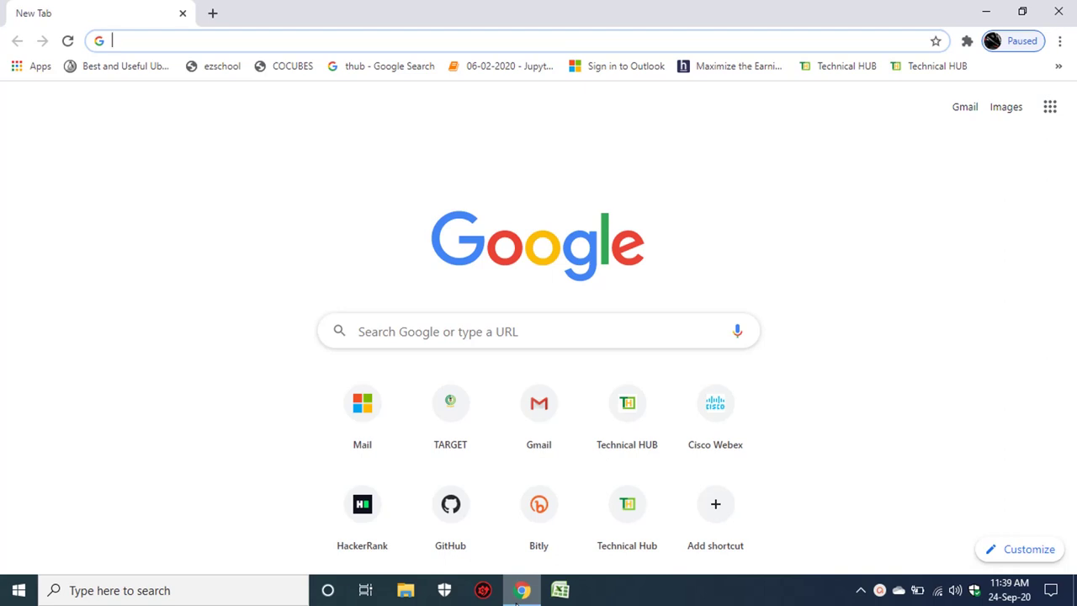
Sign in to Gmail with the chosen account's password and open the 'Get Started with Cisco Networking Academy' email.
{"action": "left_click", "coordinate": [529, 406]}
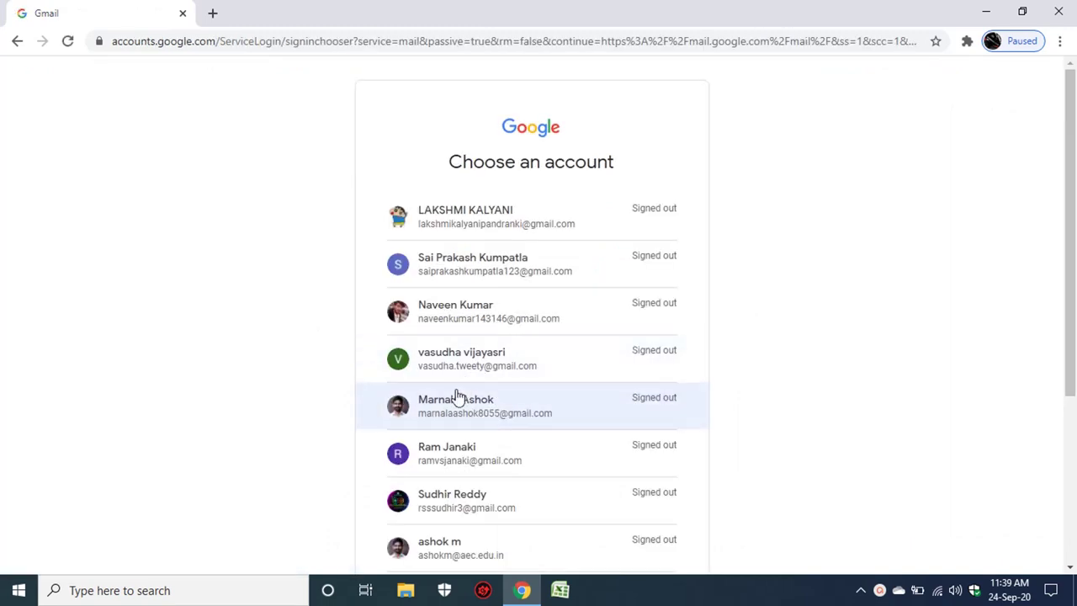
{"action": "left_click", "coordinate": [457, 399]}
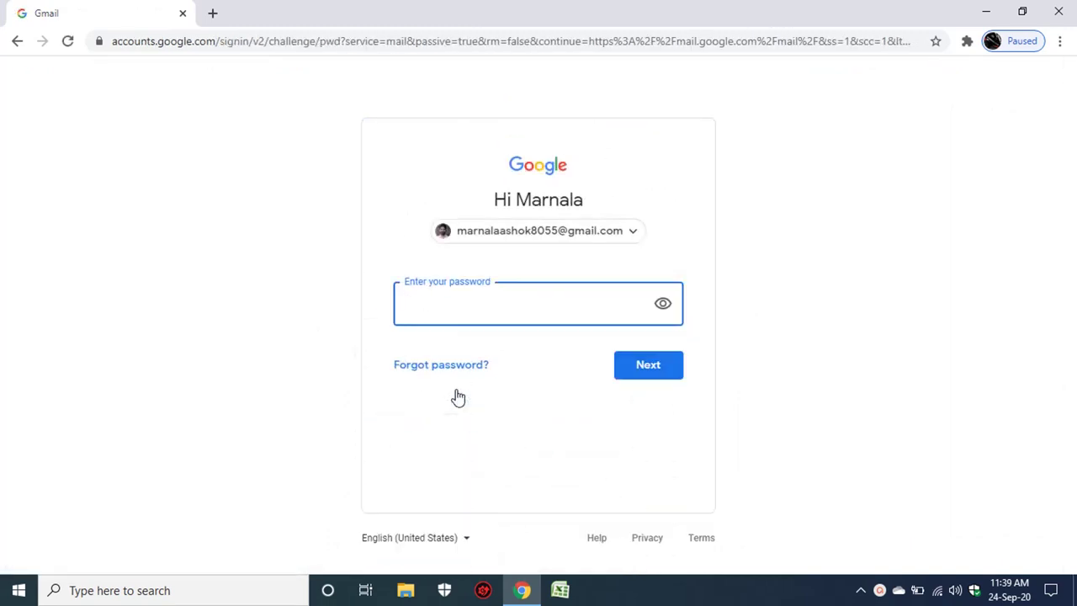
{"action": "type", "text": "••••••••••"}
{"action": "key", "text": "Return"}
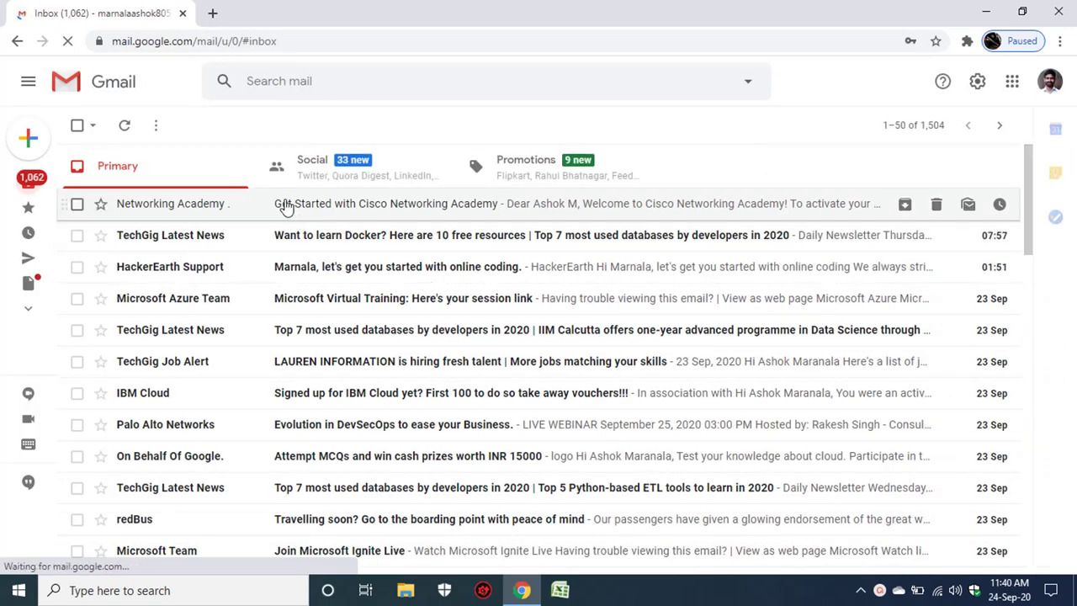
{"action": "left_click", "coordinate": [323, 204]}
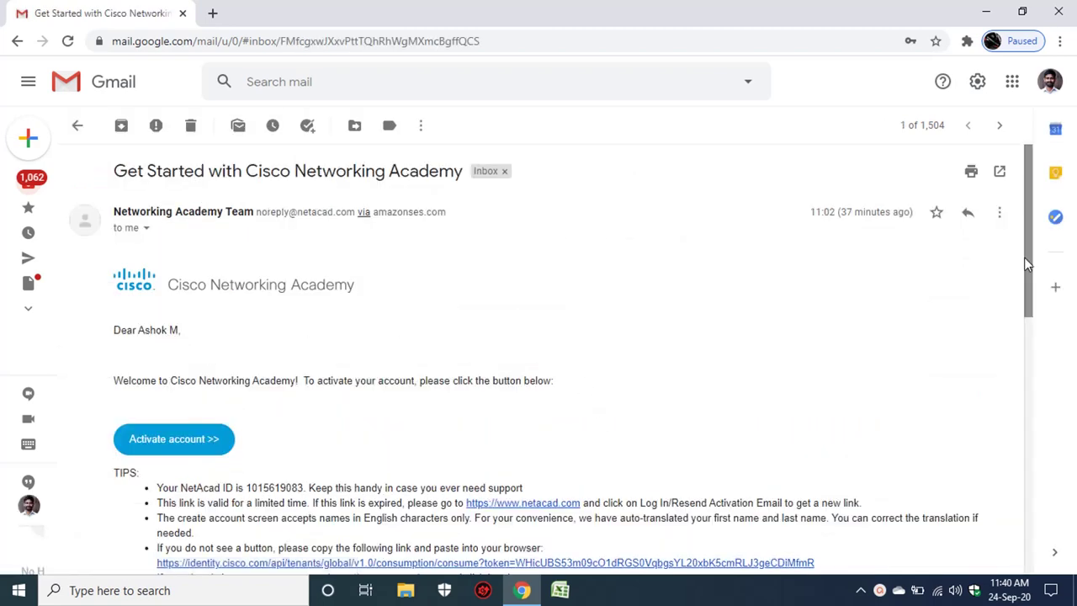
Scroll the welcome email and use its 'Activate account >>' button to reach Cisco's Create Account page.
{"action": "left_click_drag", "start_coordinate": [1026, 264], "coordinate": [1027, 323]}
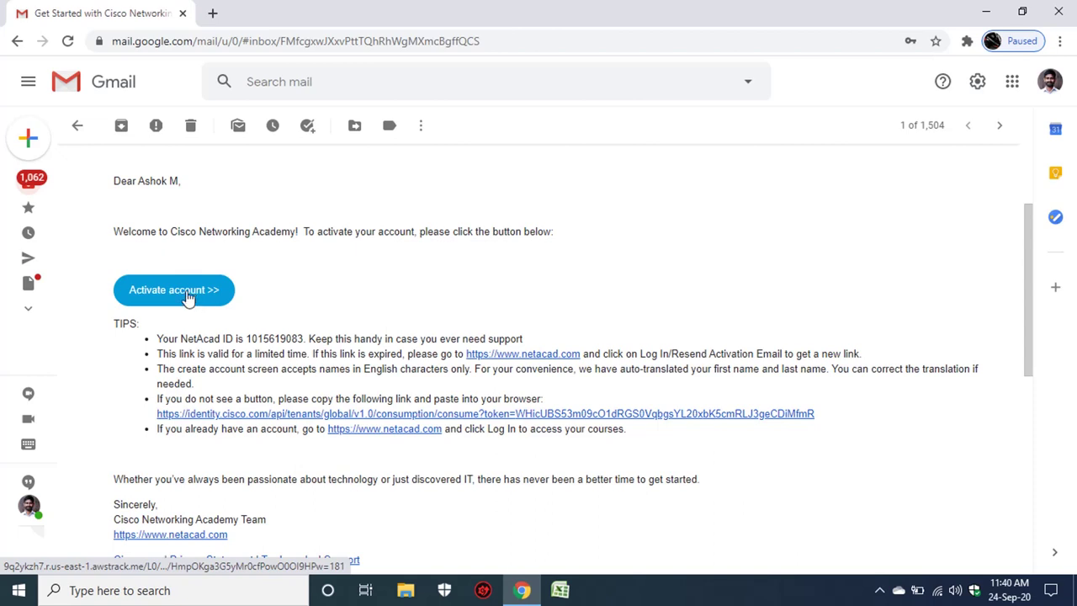
{"action": "left_click", "coordinate": [166, 292]}
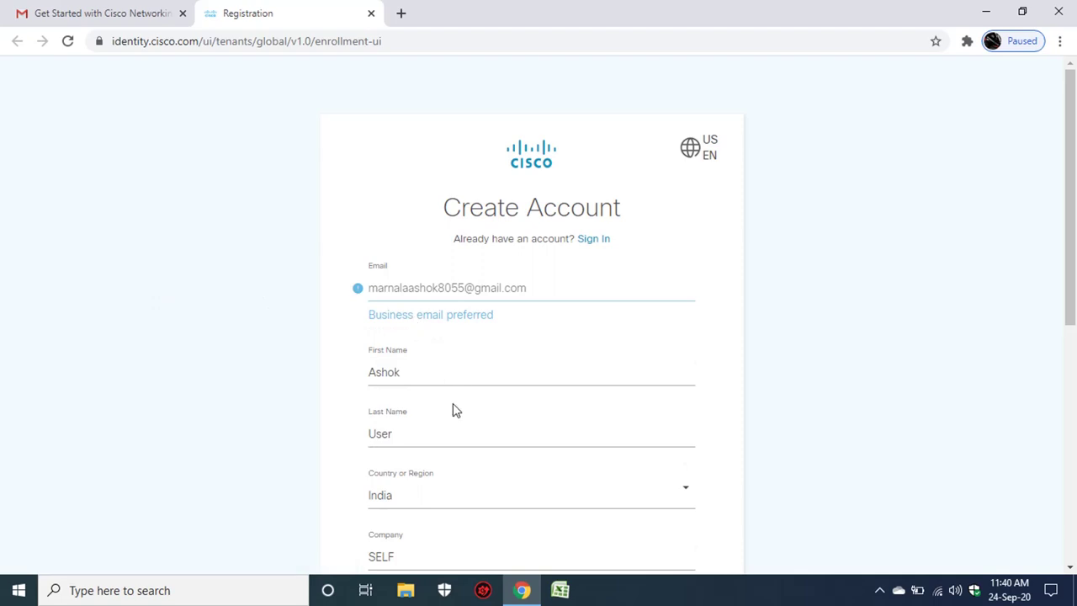
Replace the prefilled Last Name with the corrected last name.
{"action": "left_click", "coordinate": [428, 434]}
{"action": "key", "text": "BackSpace"}
{"action": "key", "text": "BackSpace"}
{"action": "key", "text": "BackSpace"}
{"action": "type", "text": "A"}
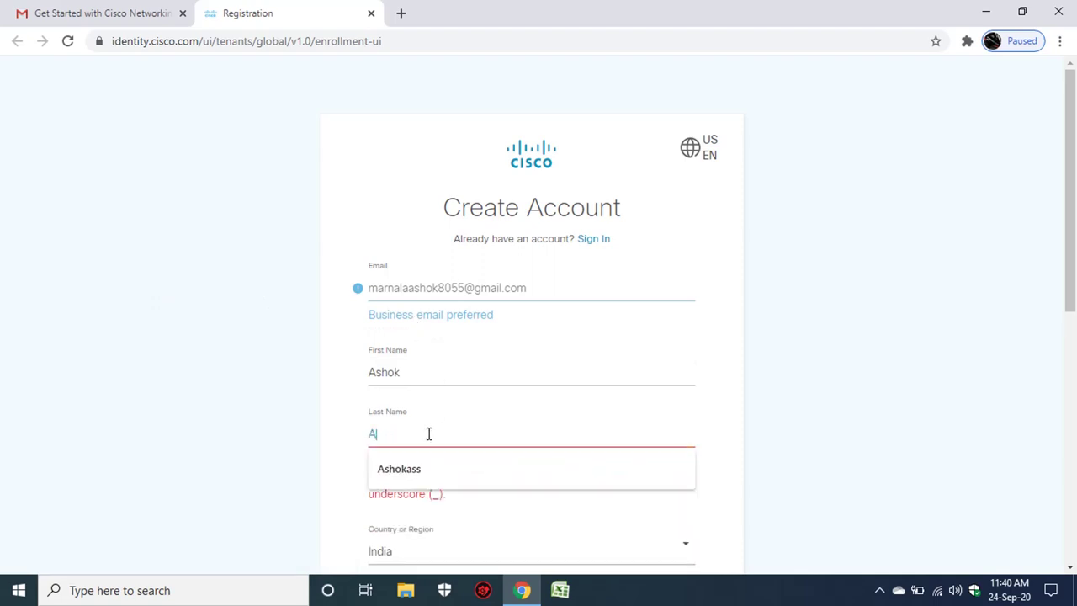
{"action": "type", "text": "shok"}
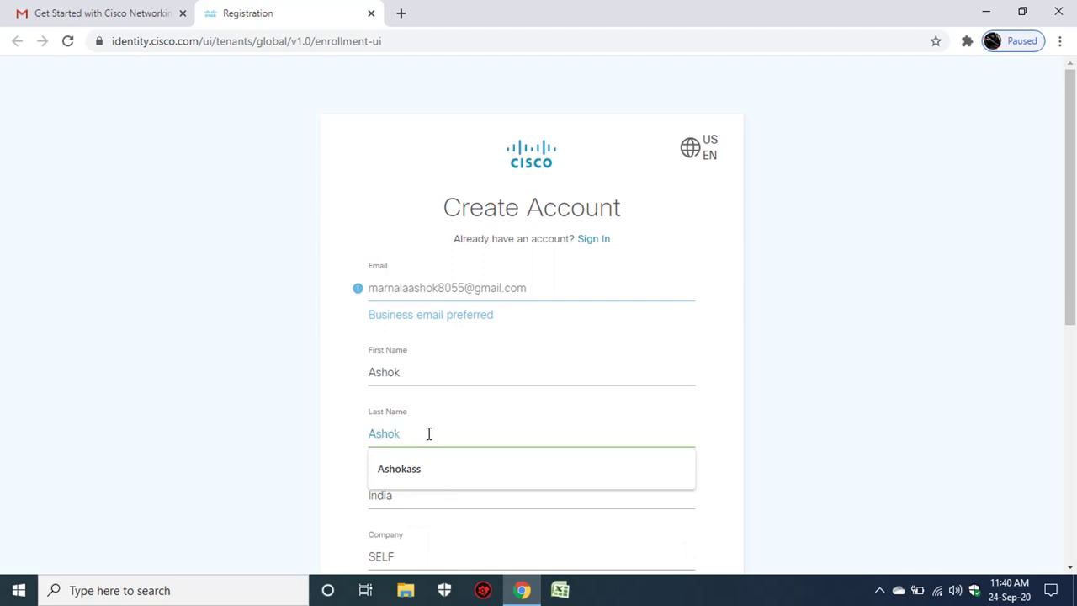
{"action": "type", "text": "M"}
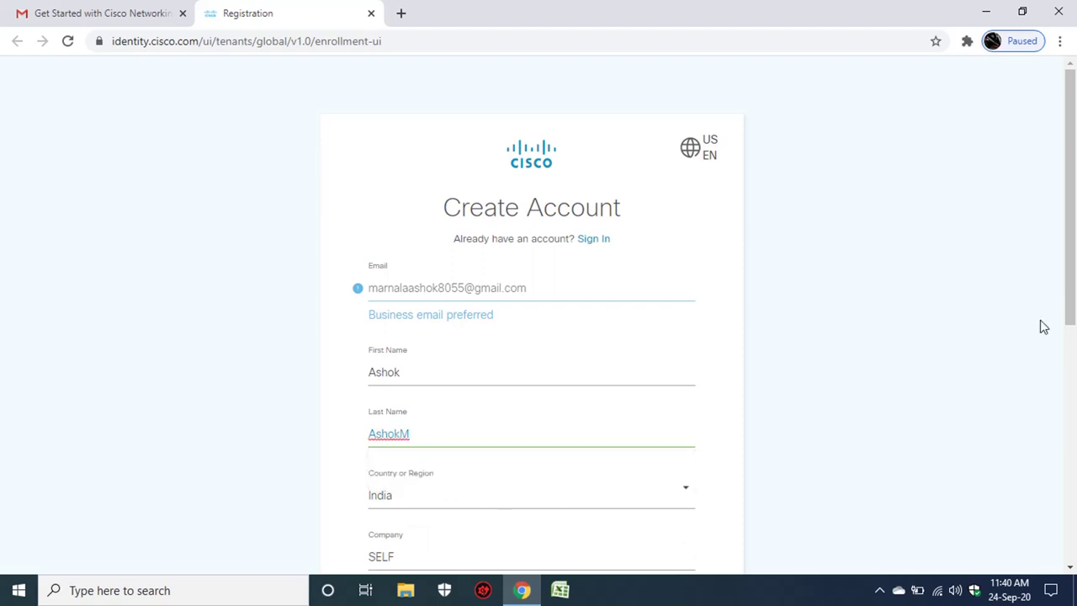
Enter the new account password in both Password and Confirm Password.
{"action": "left_click_drag", "start_coordinate": [1073, 294], "coordinate": [1074, 404]}
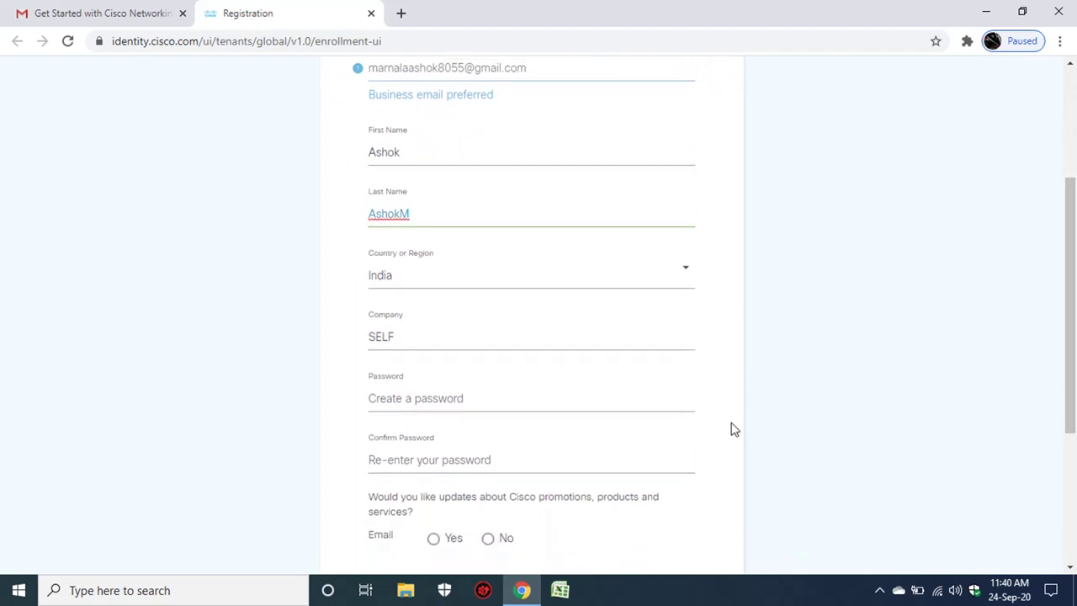
{"action": "left_click", "coordinate": [487, 395]}
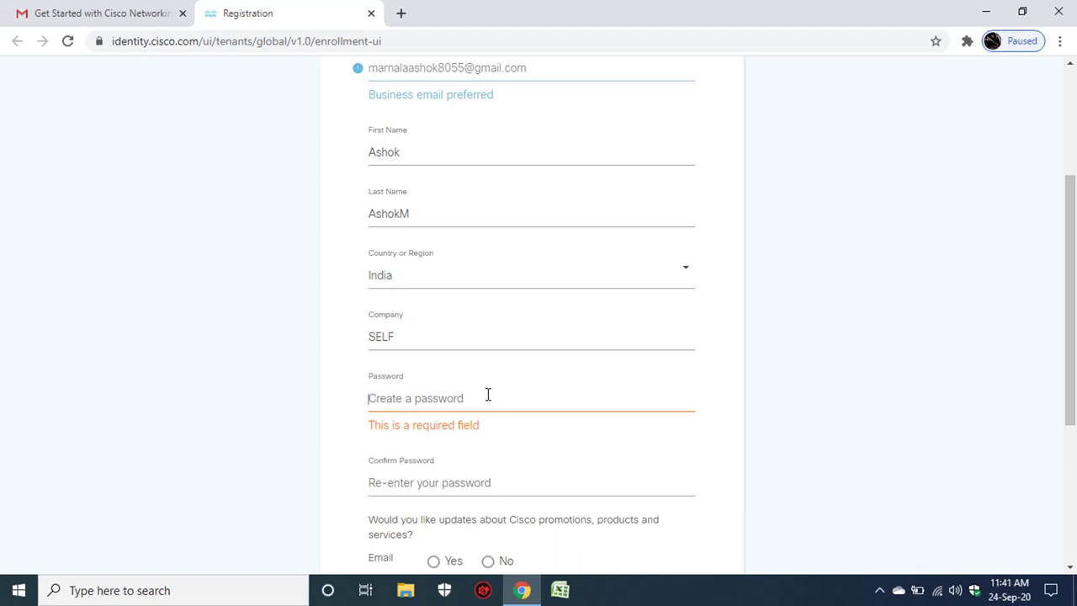
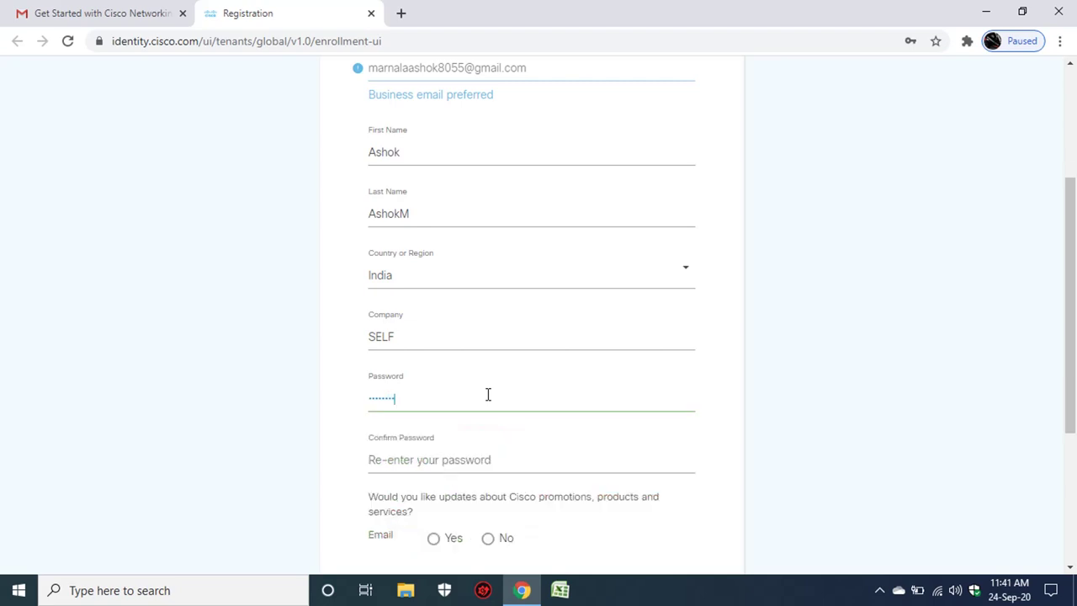
{"action": "left_click", "coordinate": [494, 456]}
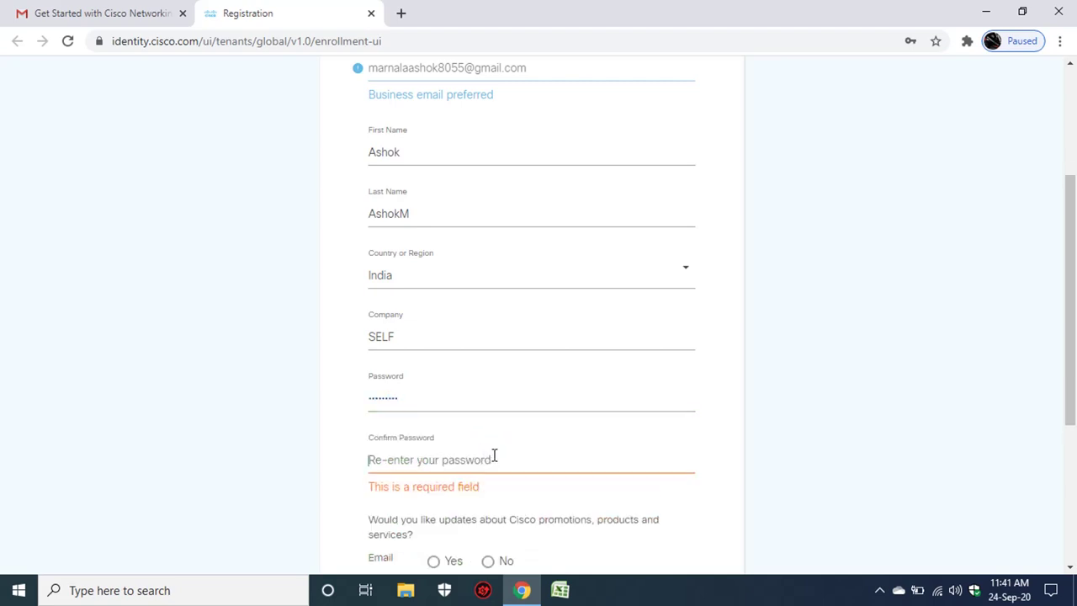
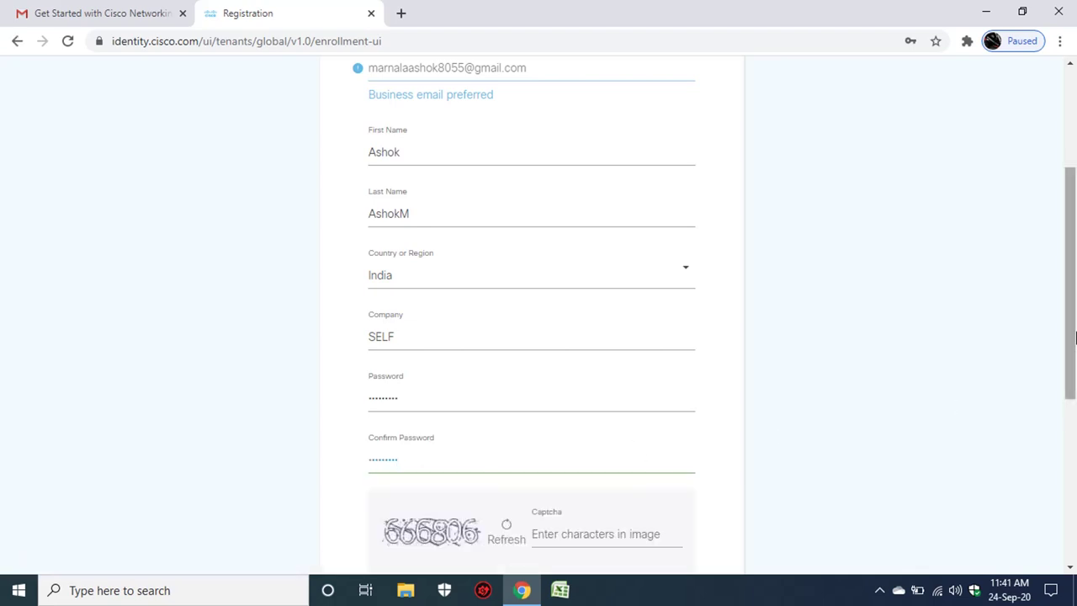
Enter the captcha code, choose Yes for Cisco email updates, and submit the registration.
{"action": "scroll", "coordinate": [1075, 336], "scroll_direction": "down", "scroll_amount": 3}
{"action": "left_click", "coordinate": [573, 367]}
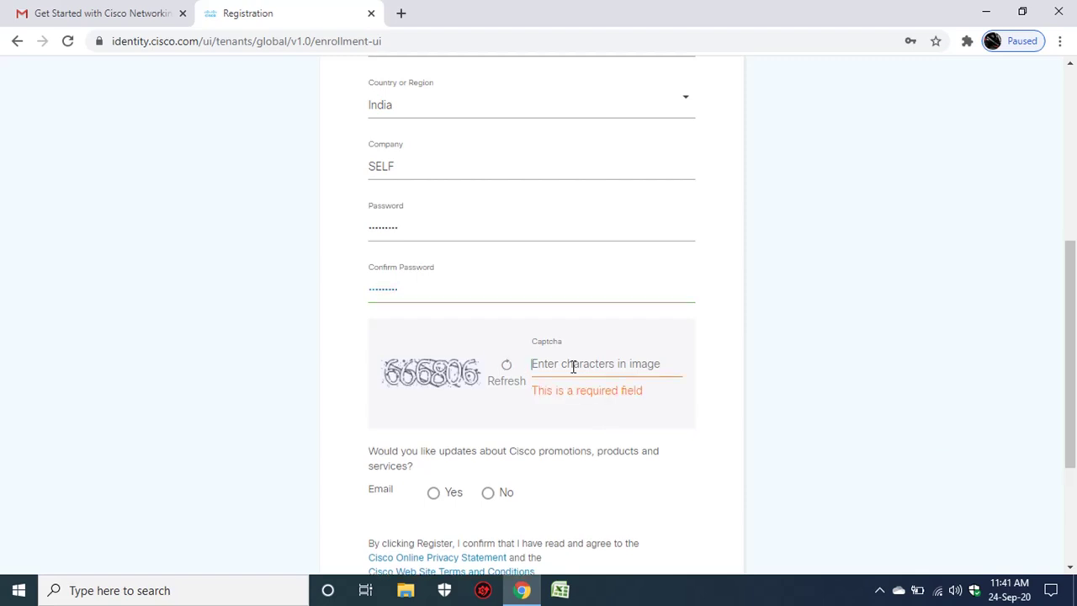
{"action": "type", "text": "66"}
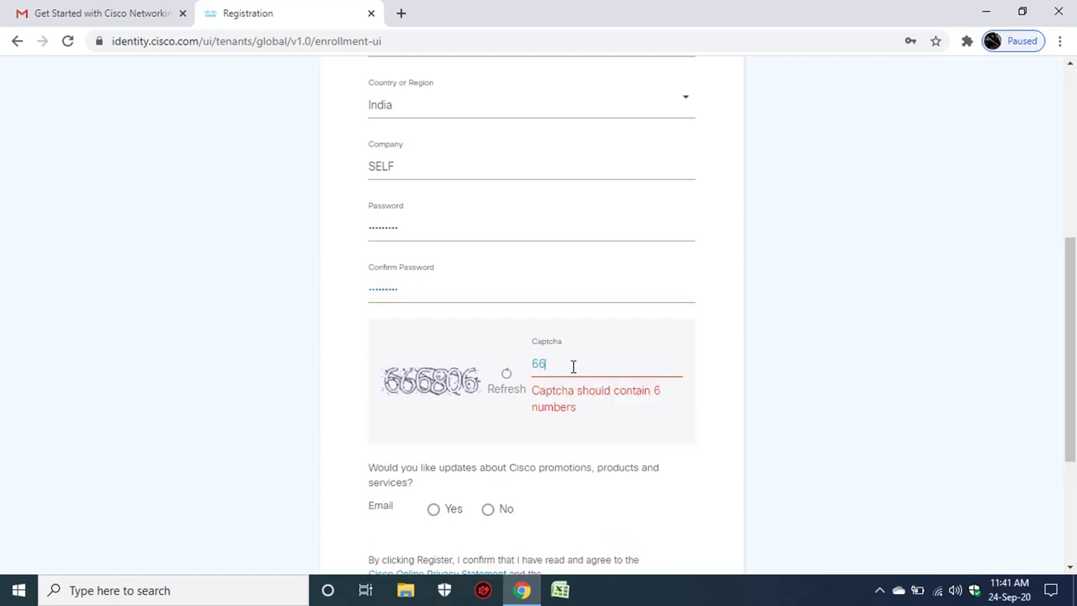
{"action": "type", "text": "6806"}
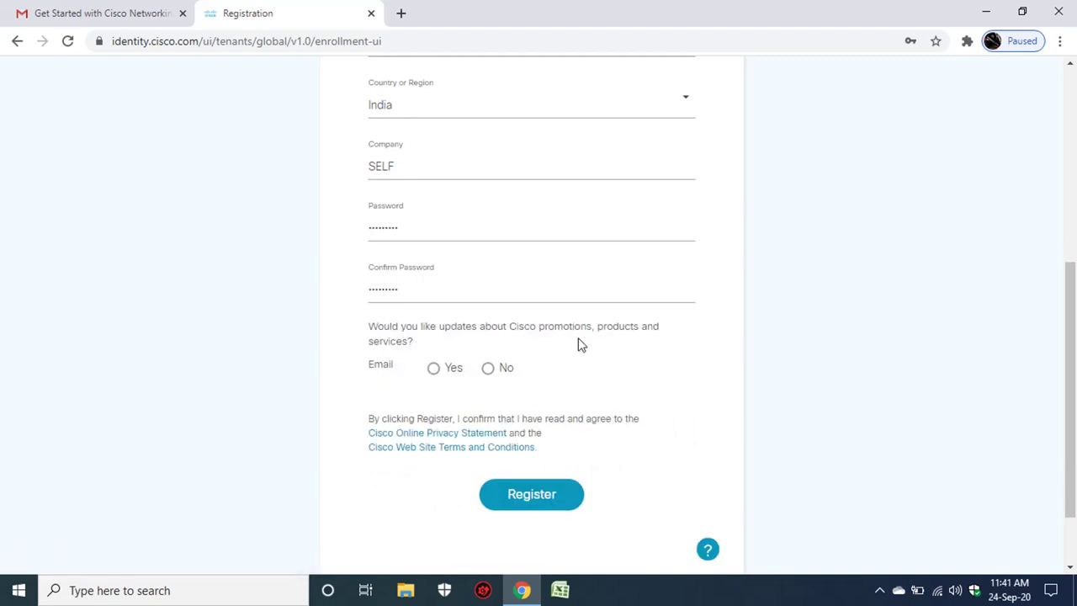
{"action": "left_click", "coordinate": [452, 371]}
{"action": "left_click", "coordinate": [533, 503]}
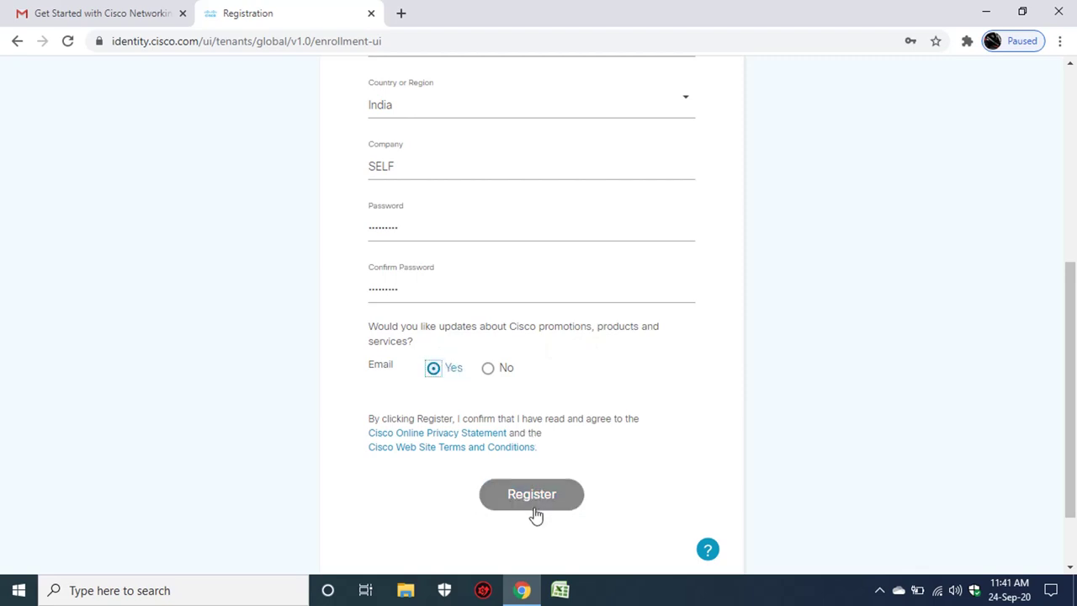
Submit the registration, launch the Python (Degree College) course, then return to I'm Learning.
{"action": "left_click", "coordinate": [529, 506]}
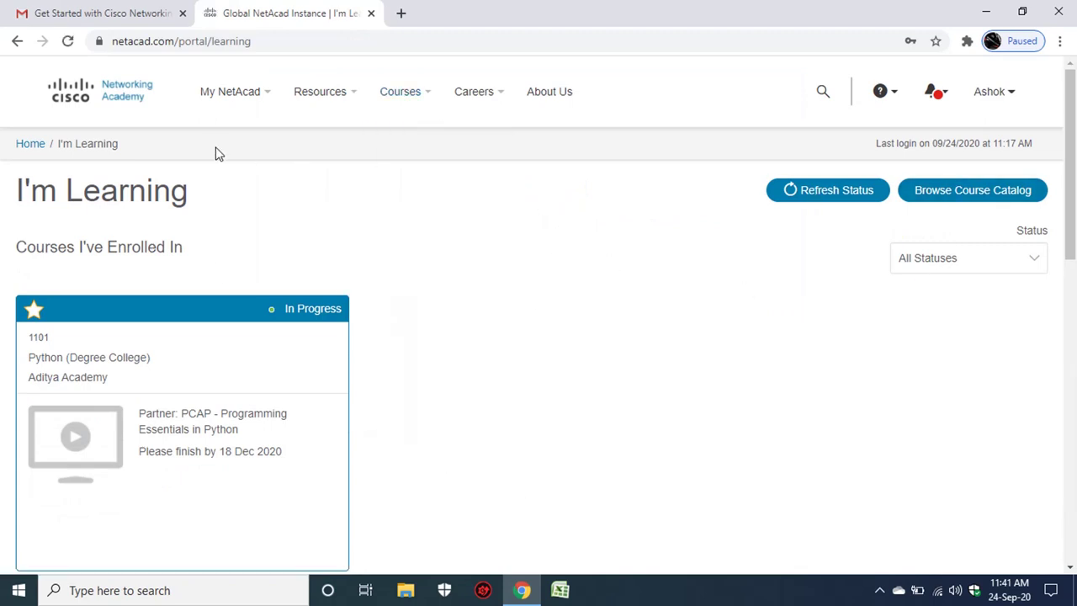
{"action": "mouse_move", "coordinate": [123, 344]}
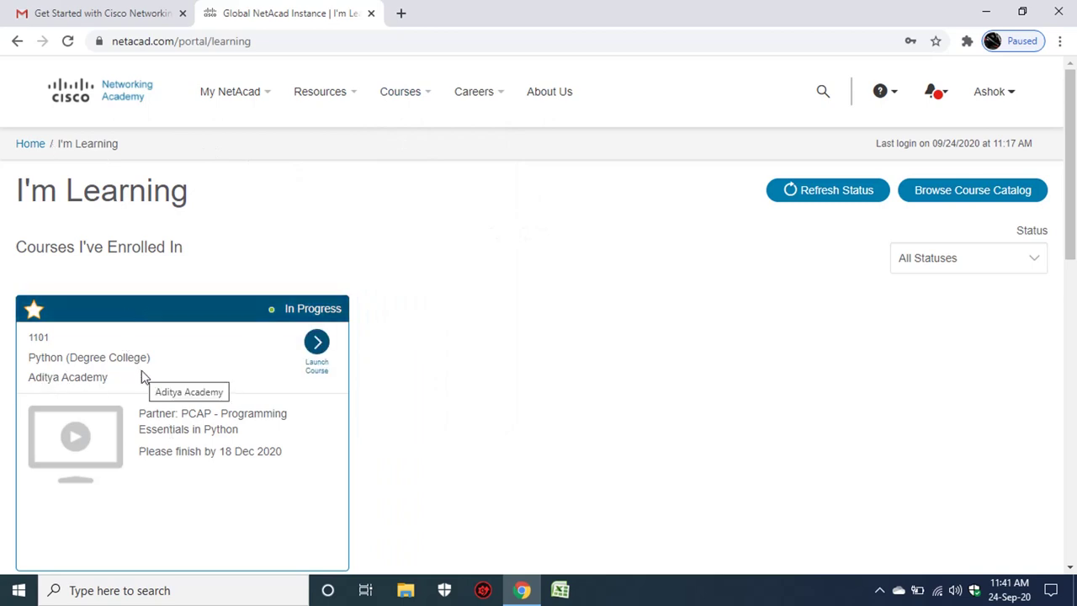
{"action": "left_click", "coordinate": [317, 357]}
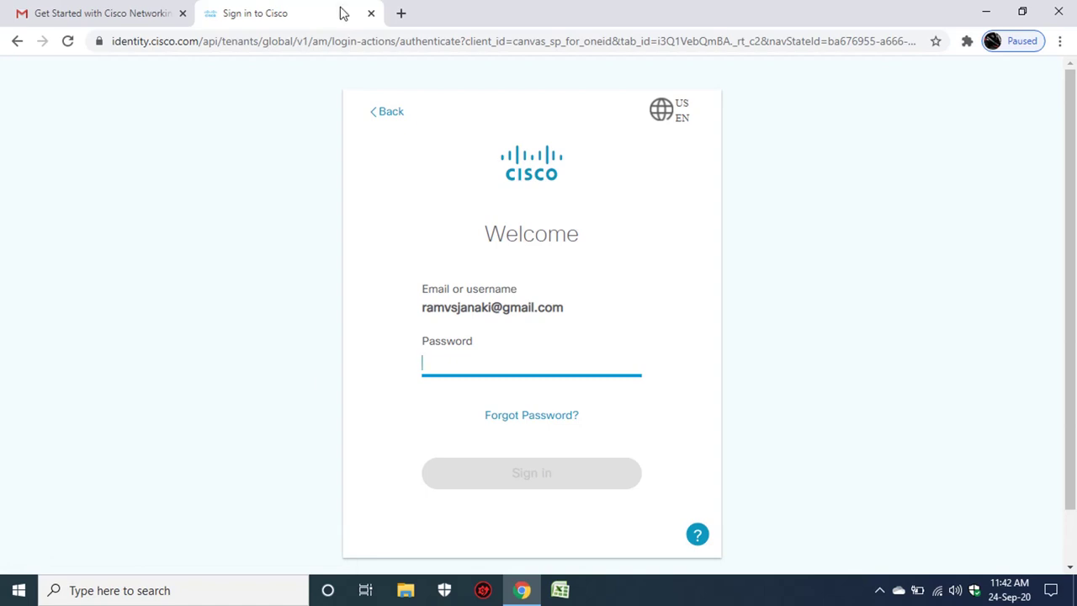
{"action": "left_click", "coordinate": [15, 44]}
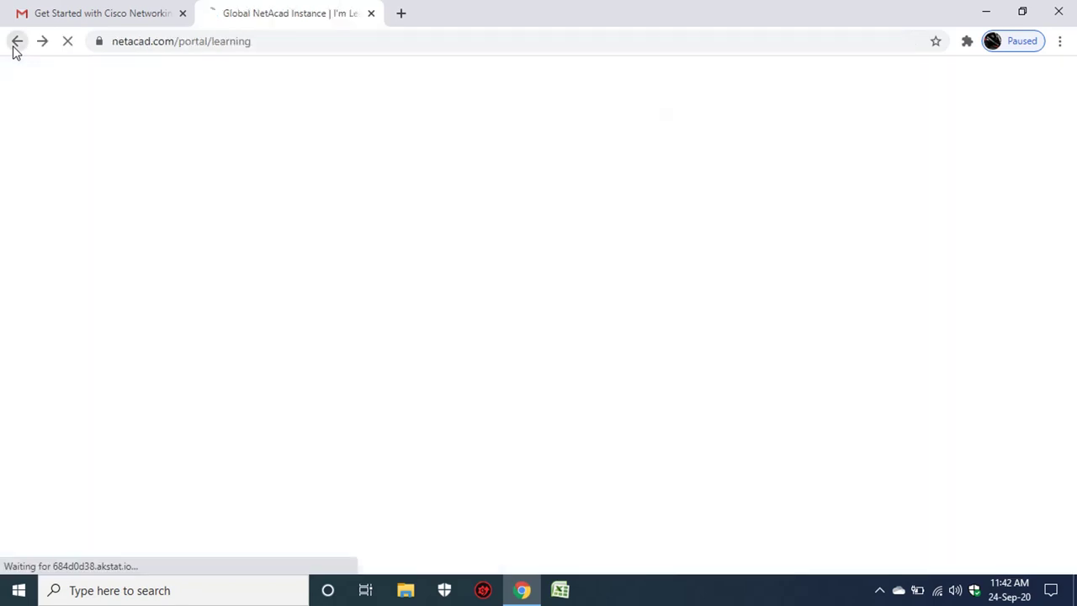
Log out from the Ashok menu, then go to the Cisco sign-in page with an empty email field.
{"action": "mouse_move", "coordinate": [1006, 99]}
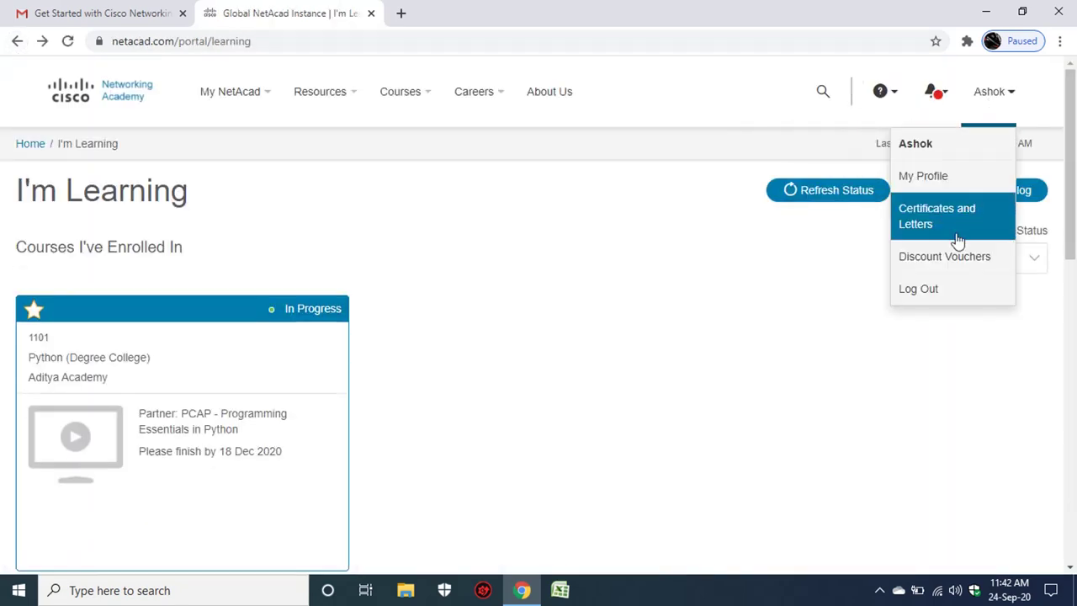
{"action": "left_click", "coordinate": [931, 299]}
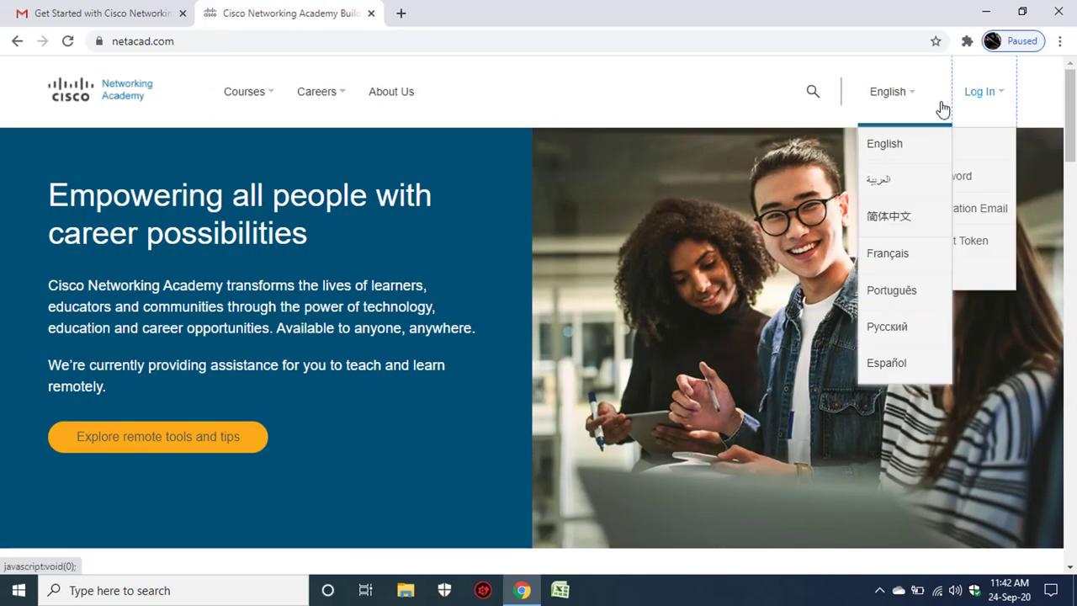
{"action": "left_click", "coordinate": [978, 91]}
{"action": "left_click", "coordinate": [966, 151]}
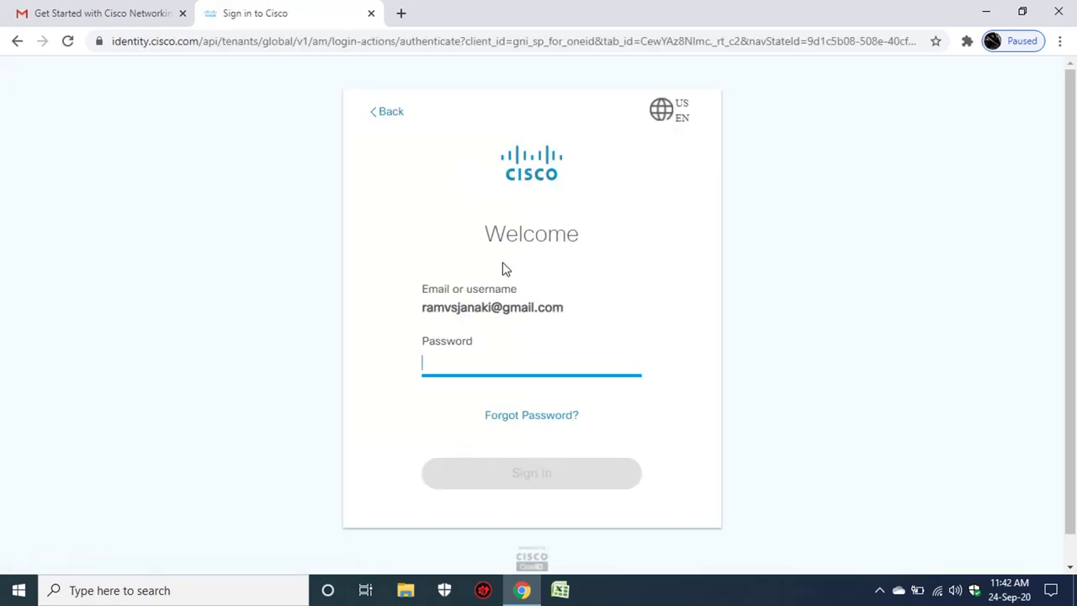
{"action": "left_click", "coordinate": [391, 118]}
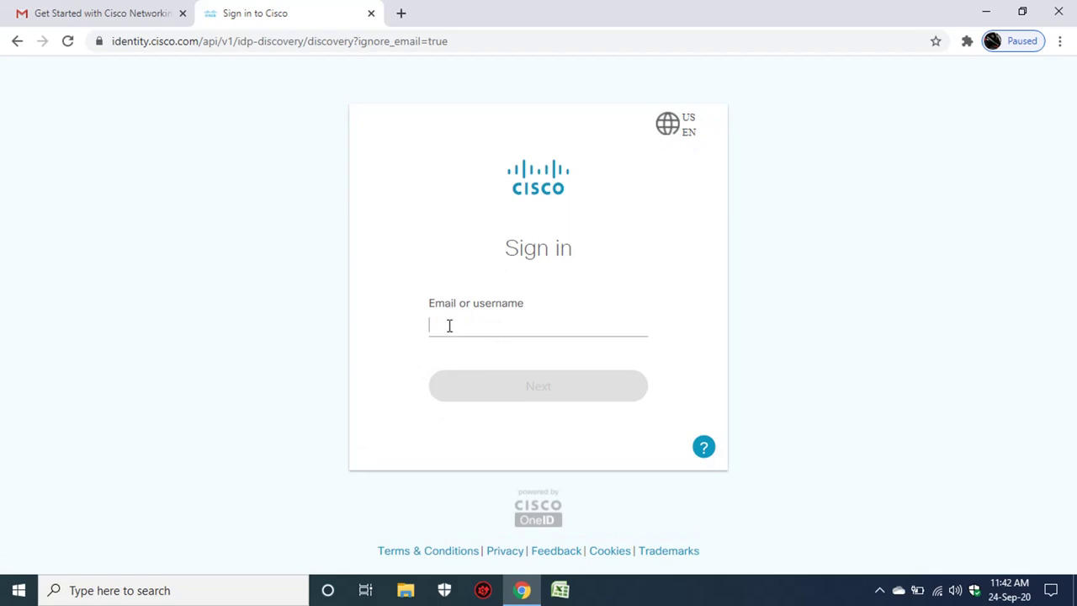
Sign in with the other account's email address and password.
{"action": "left_click", "coordinate": [449, 326]}
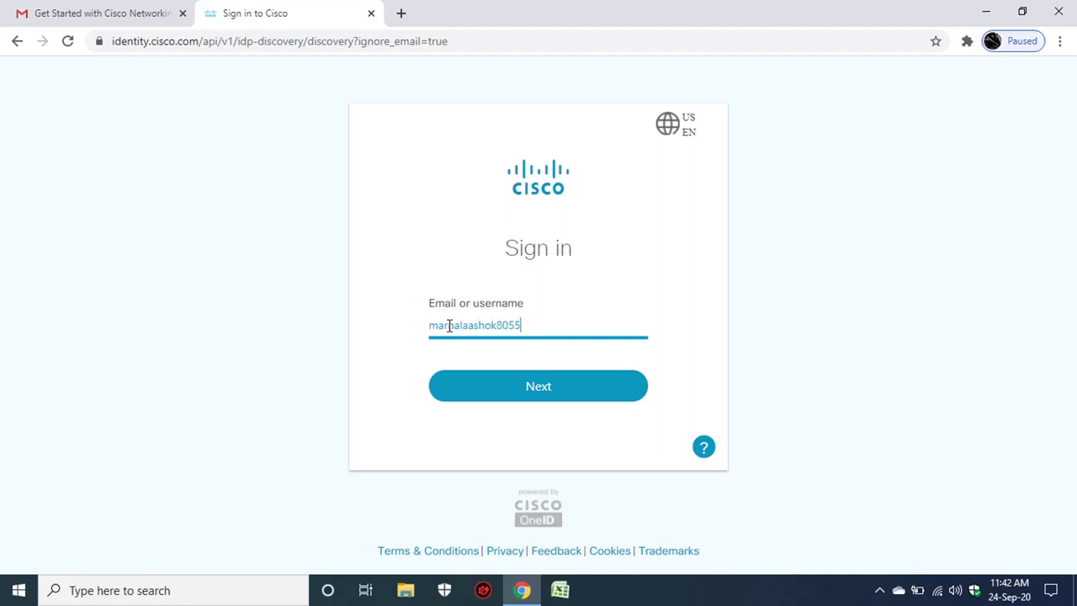
{"action": "left_click", "coordinate": [500, 389]}
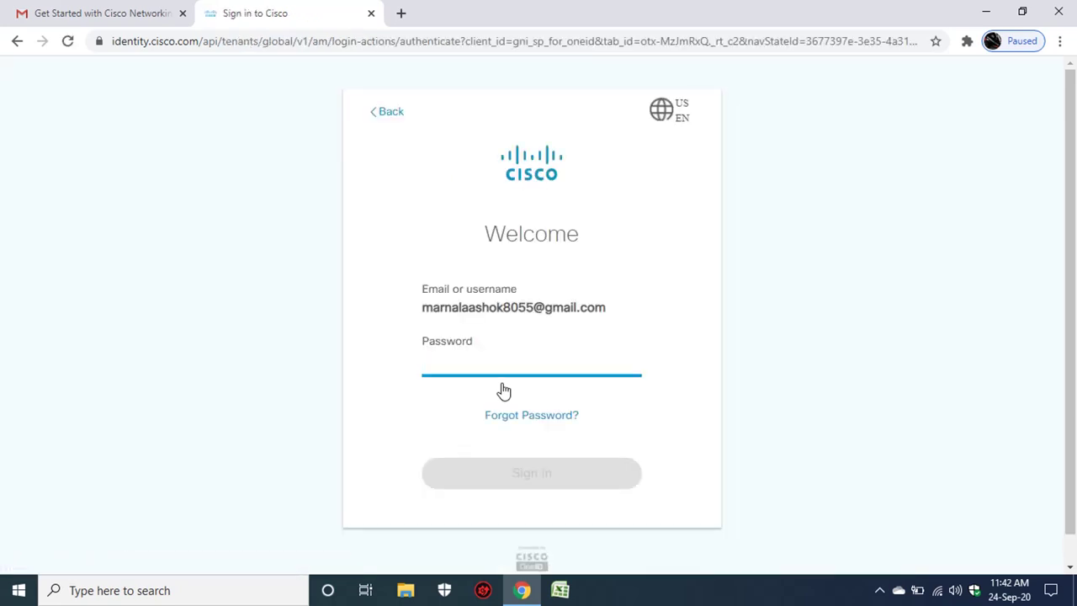
{"action": "type", "text": "****"}
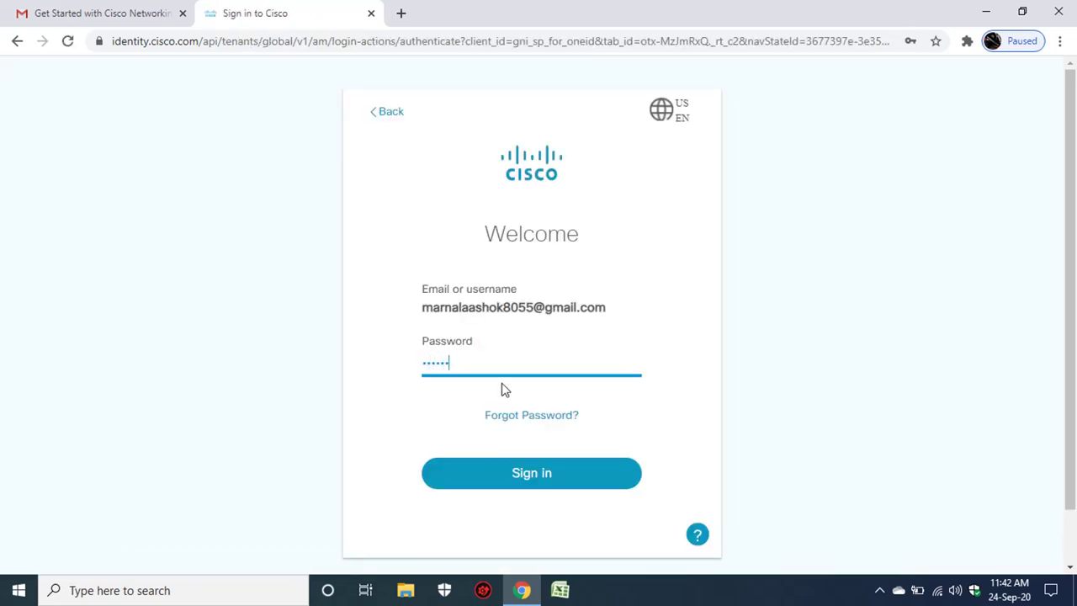
{"action": "key", "text": "Return"}
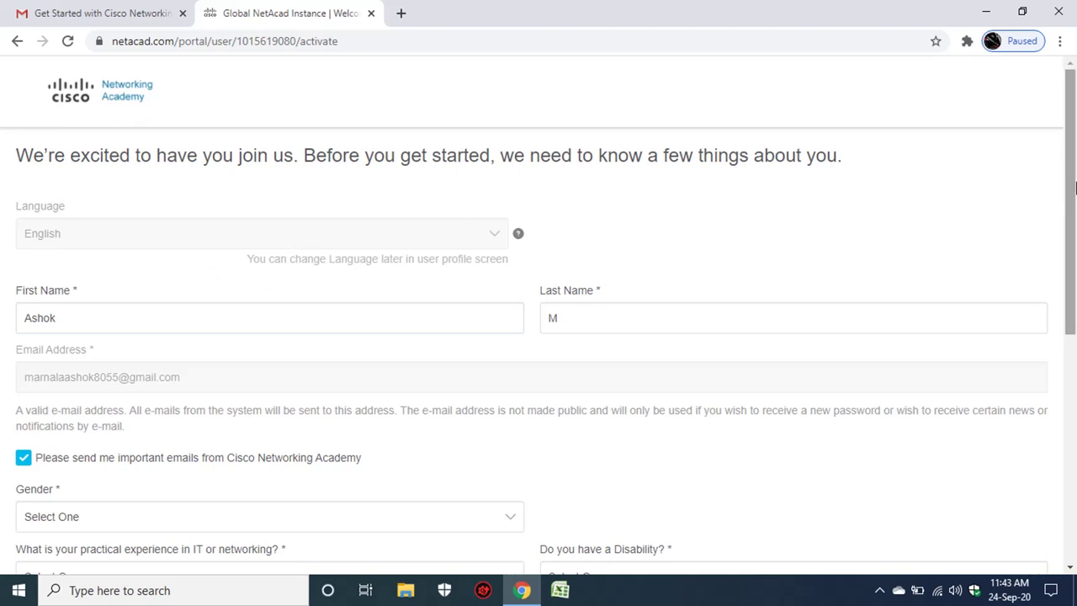
Choose Male for Gender, One to Three Years for IT experience, and No for Disability.
{"action": "left_click_drag", "start_coordinate": [1074, 187], "coordinate": [1075, 217]}
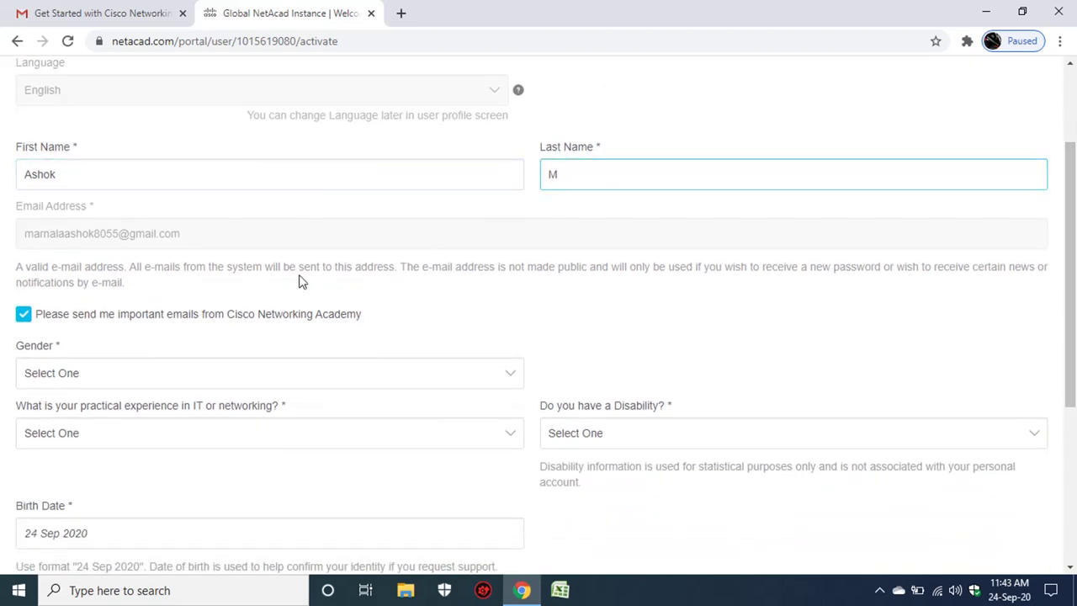
{"action": "left_click", "coordinate": [89, 374]}
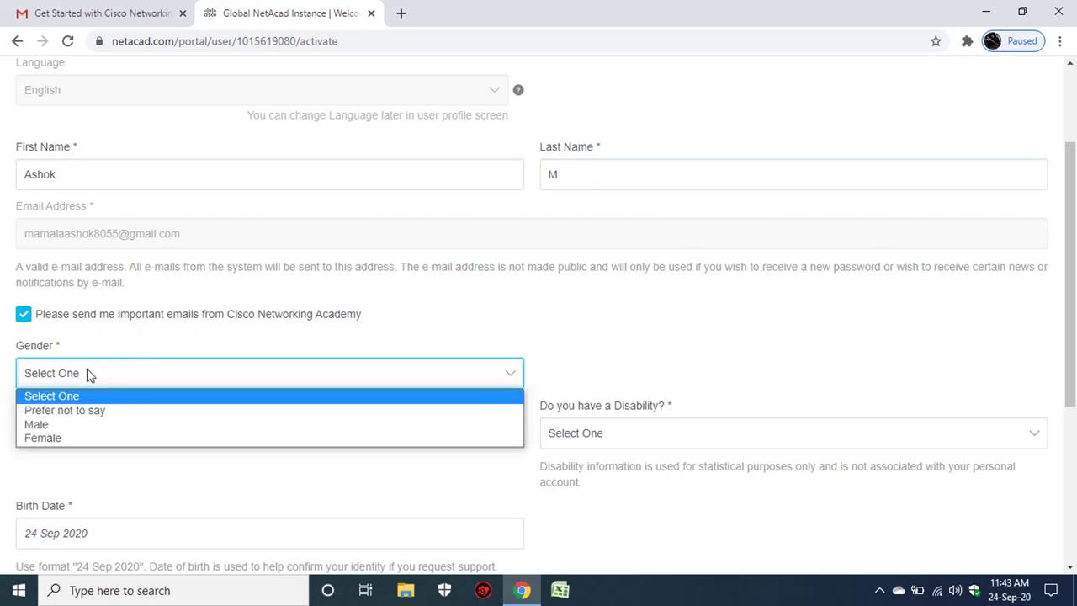
{"action": "left_click", "coordinate": [52, 428]}
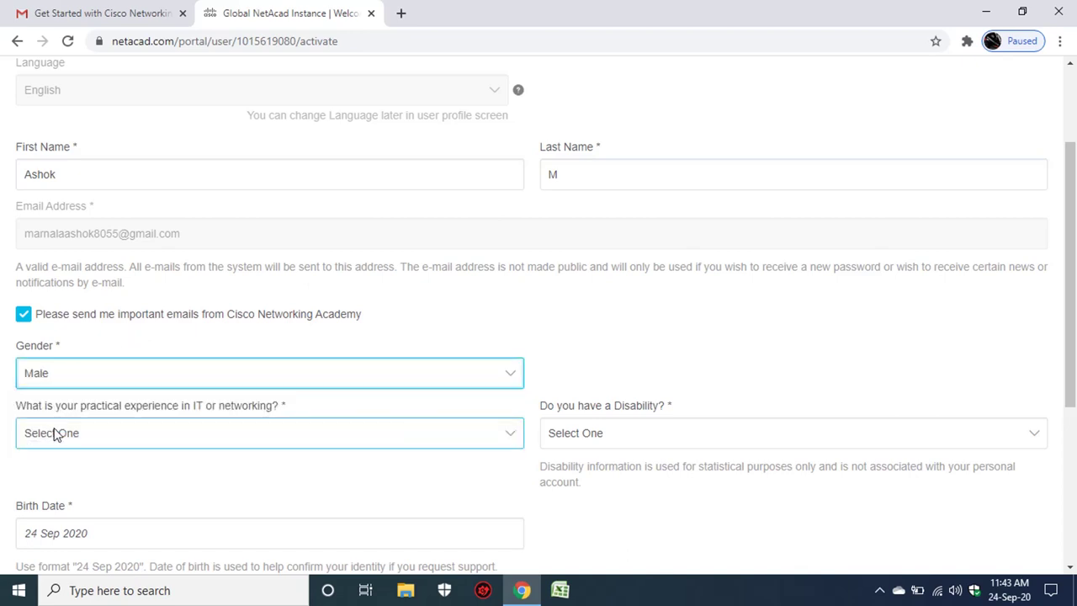
{"action": "left_click", "coordinate": [98, 444]}
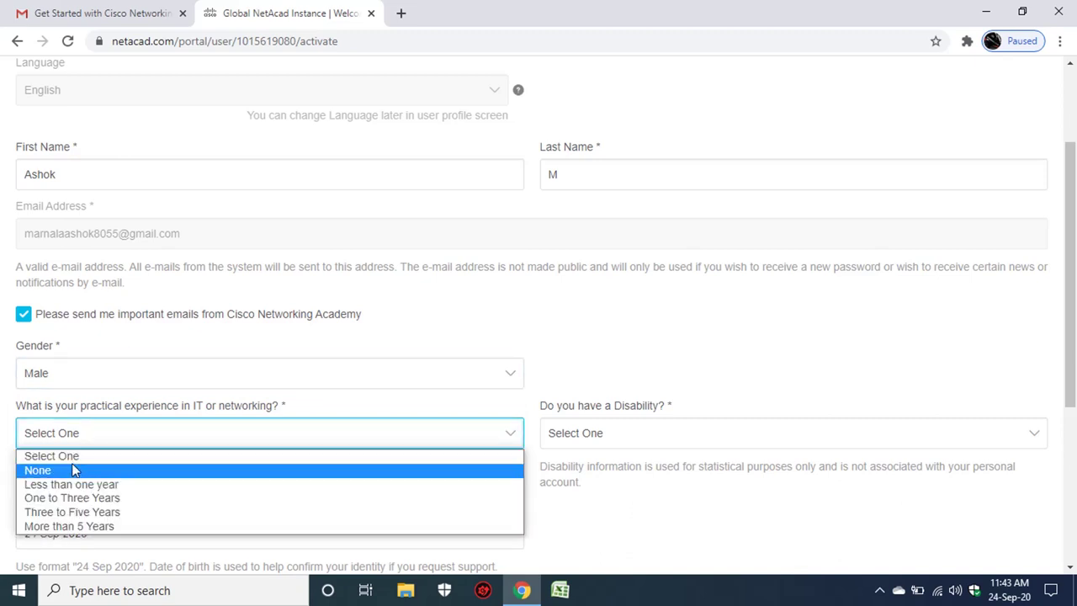
{"action": "left_click", "coordinate": [98, 499]}
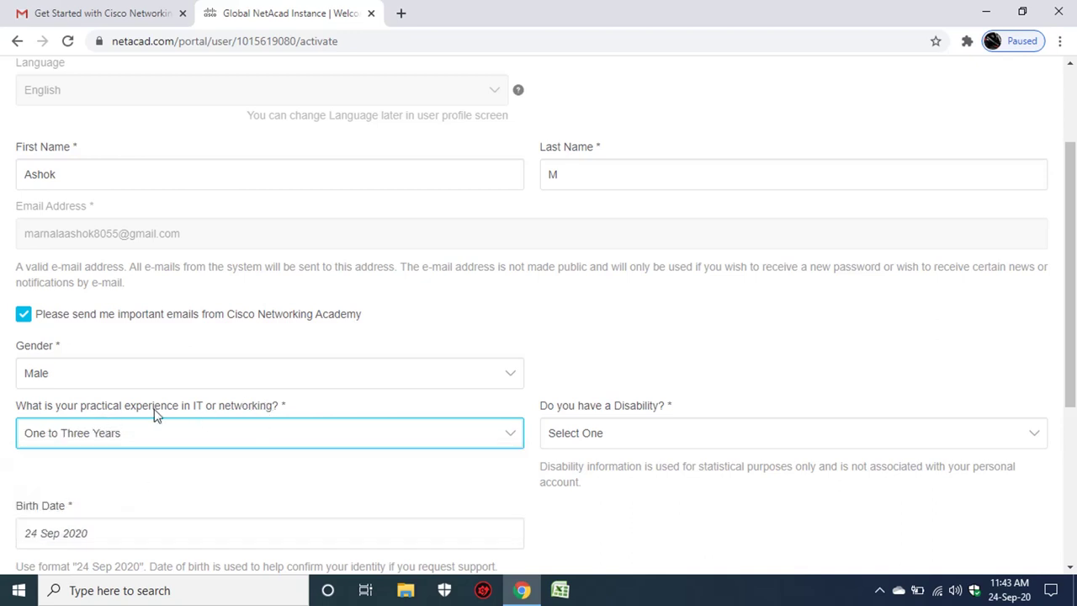
{"action": "left_click", "coordinate": [570, 433]}
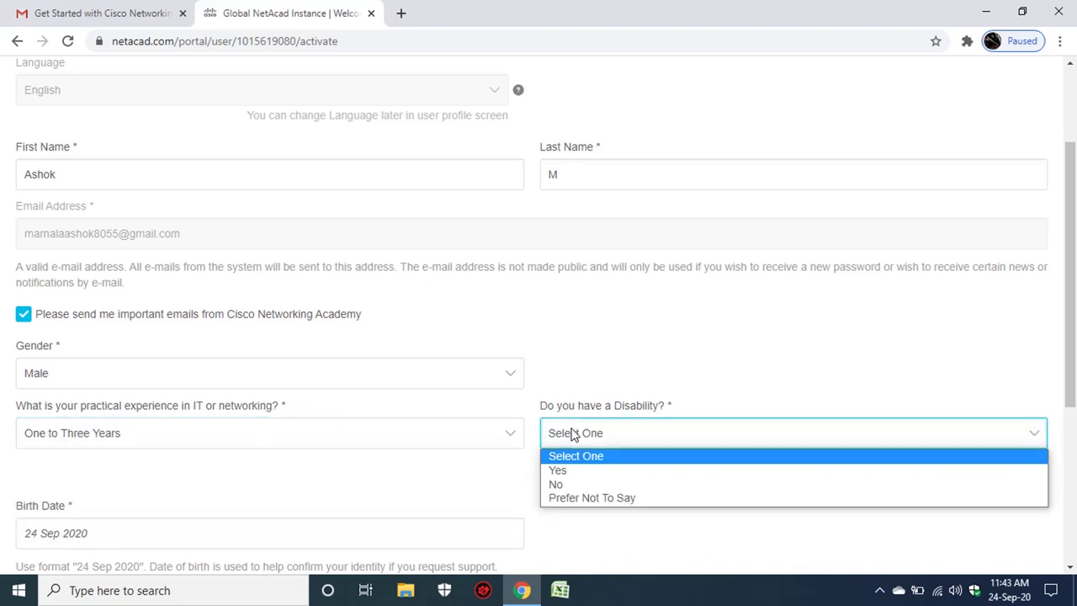
{"action": "left_click", "coordinate": [564, 484]}
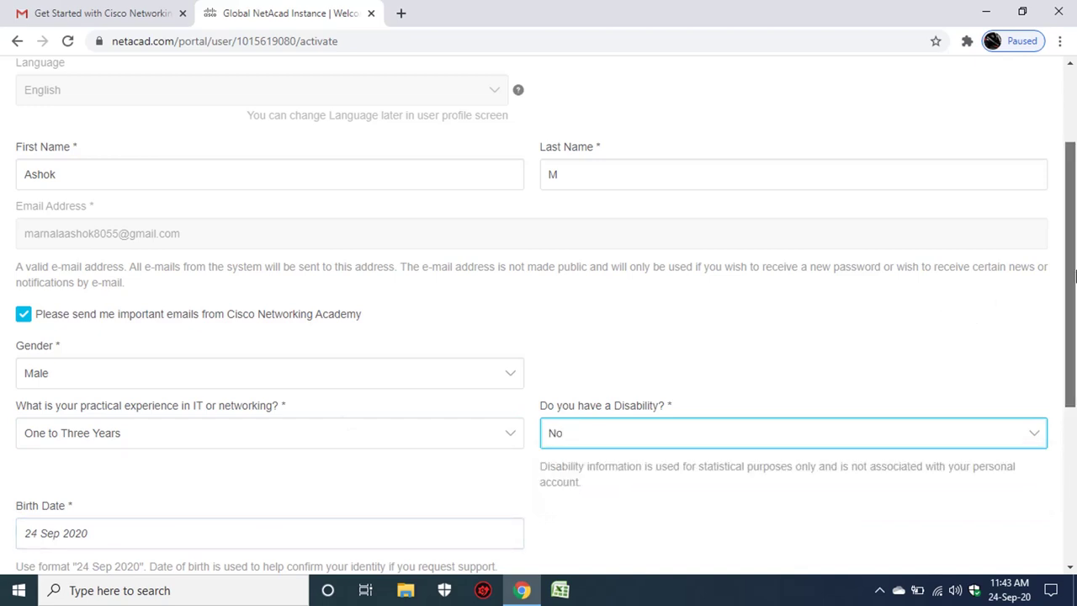
{"action": "left_click_drag", "start_coordinate": [1074, 275], "coordinate": [1075, 341]}
{"action": "left_click", "coordinate": [374, 400]}
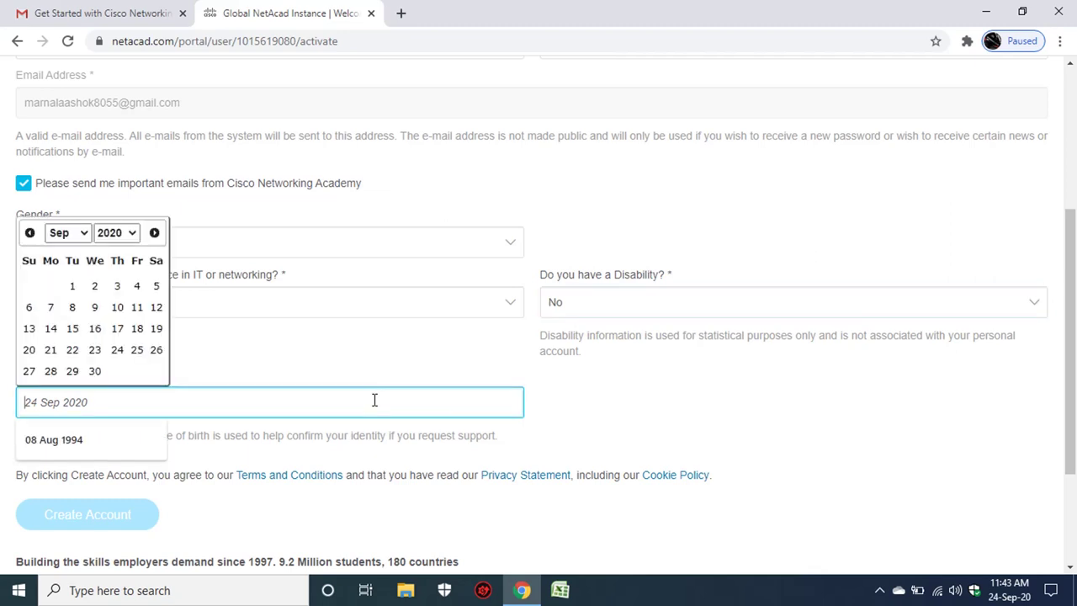
{"action": "left_click", "coordinate": [85, 235]}
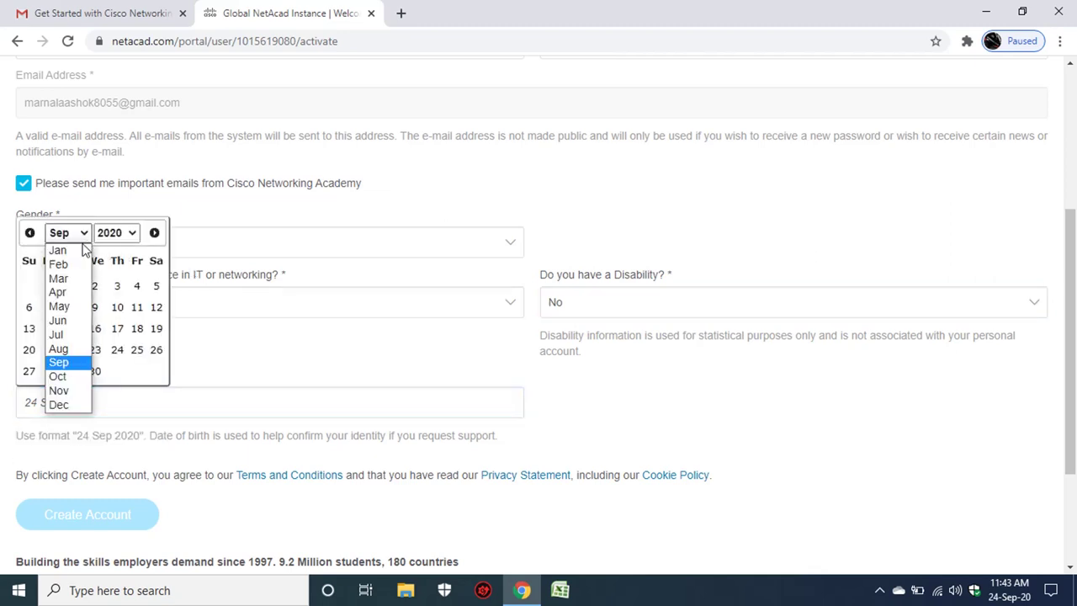
{"action": "left_click", "coordinate": [75, 416]}
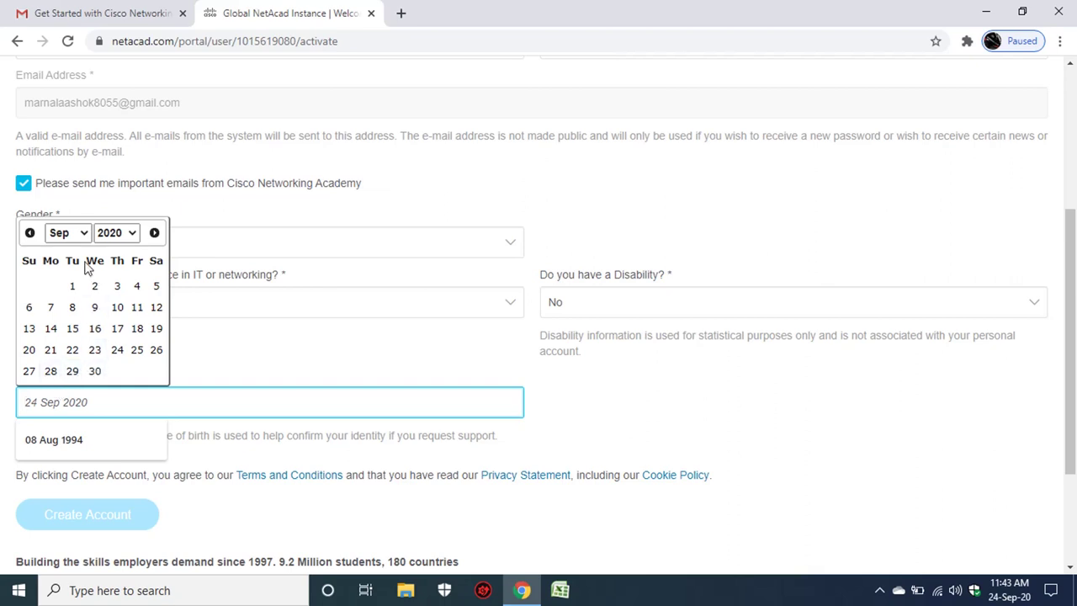
{"action": "left_click", "coordinate": [82, 235]}
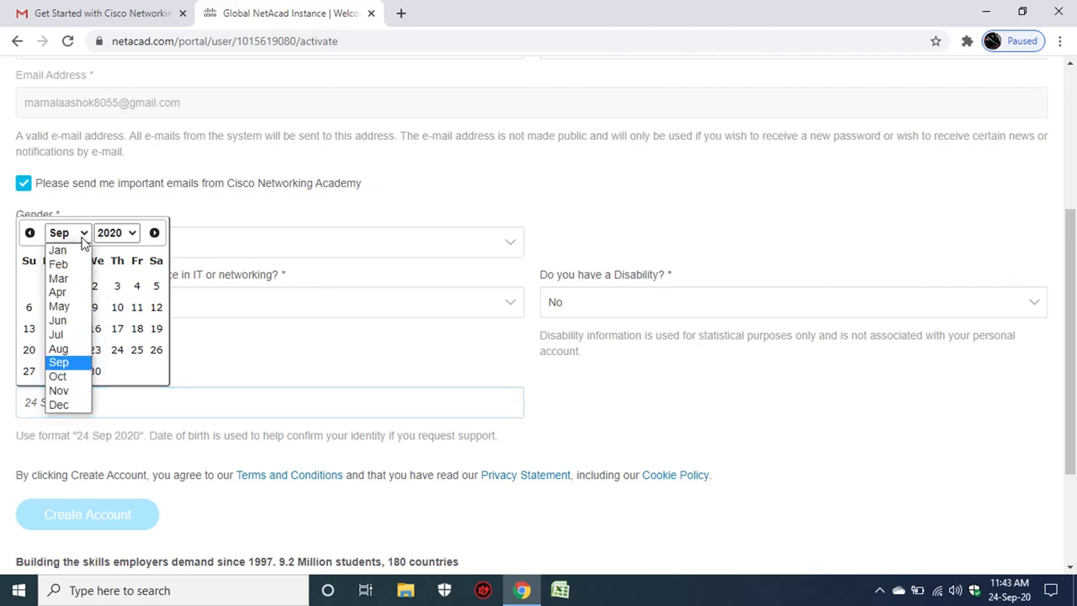
{"action": "left_click", "coordinate": [66, 404]}
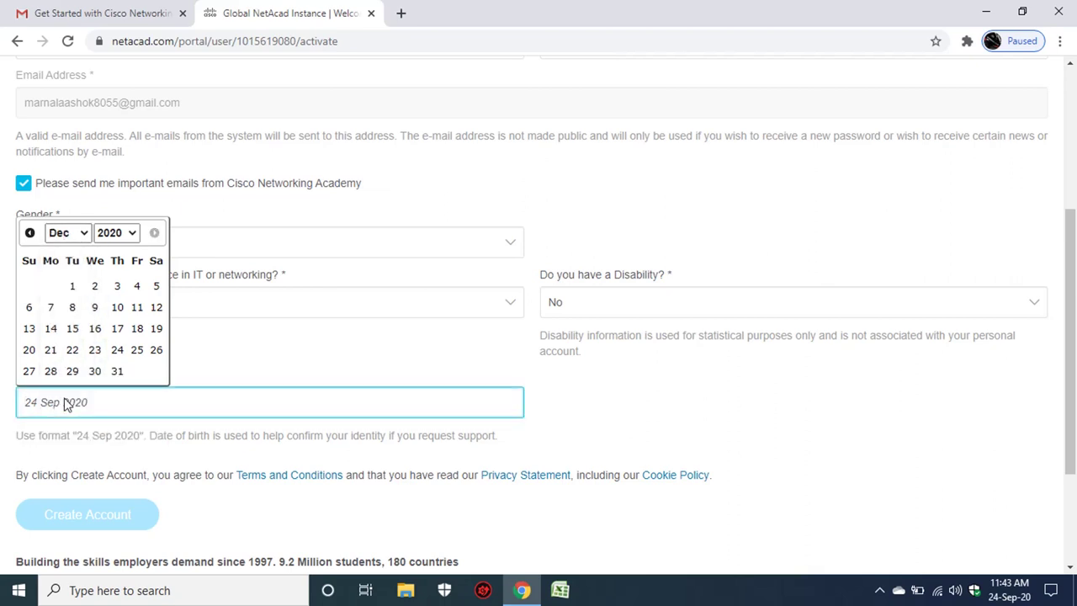
{"action": "left_click", "coordinate": [105, 239]}
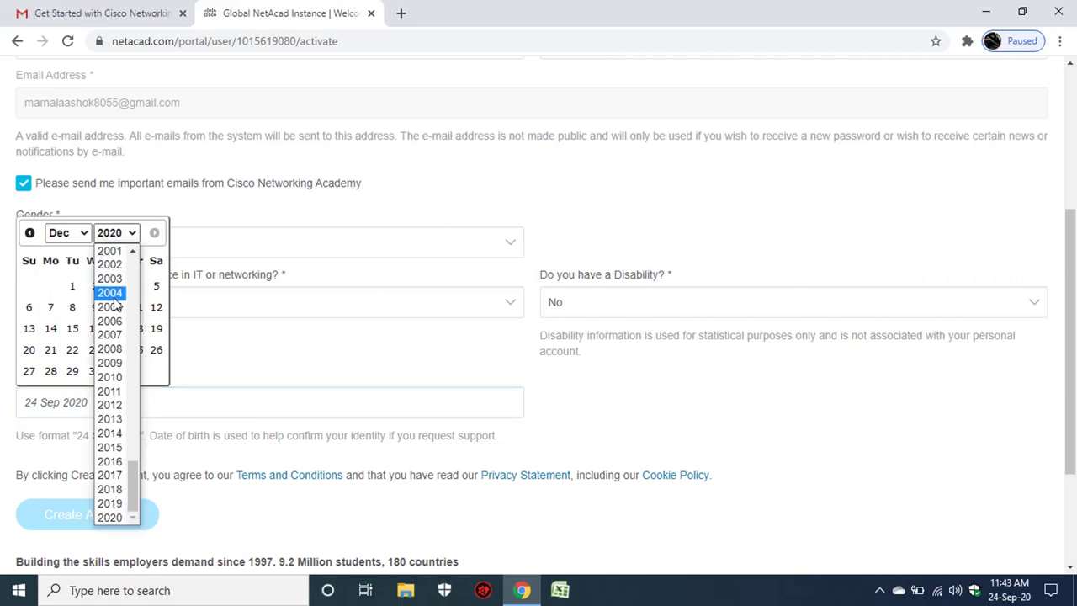
{"action": "left_click_drag", "start_coordinate": [132, 493], "coordinate": [127, 414]}
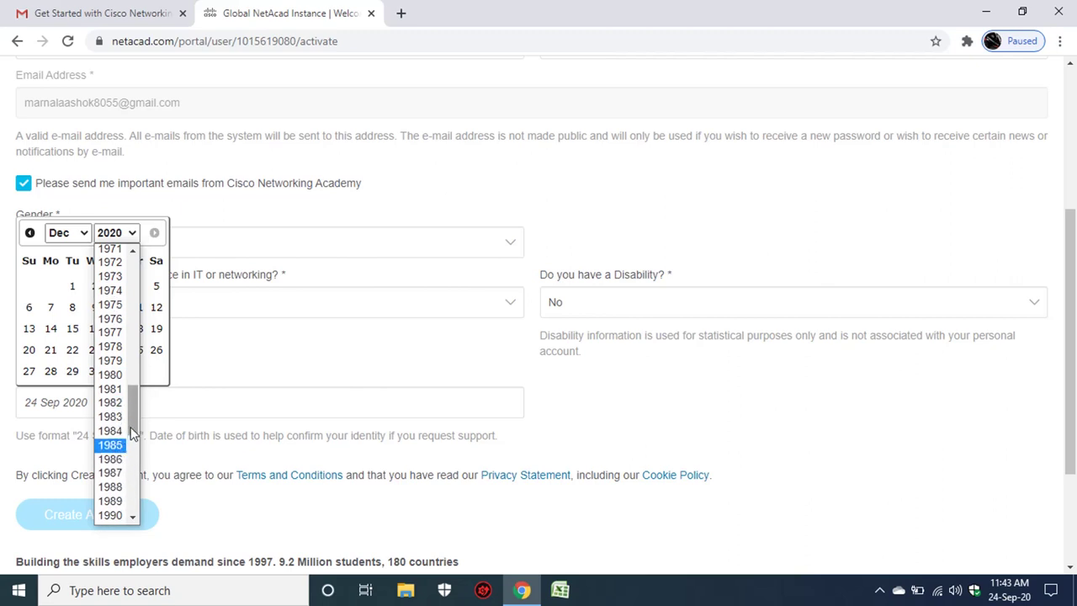
{"action": "left_click_drag", "start_coordinate": [131, 427], "coordinate": [131, 455]}
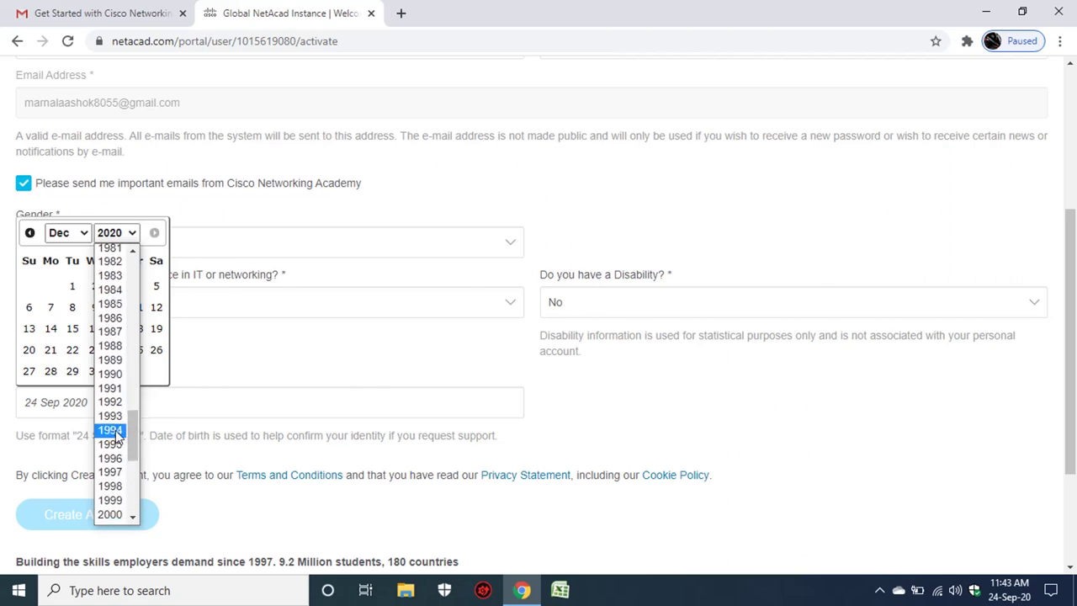
{"action": "left_click", "coordinate": [112, 431]}
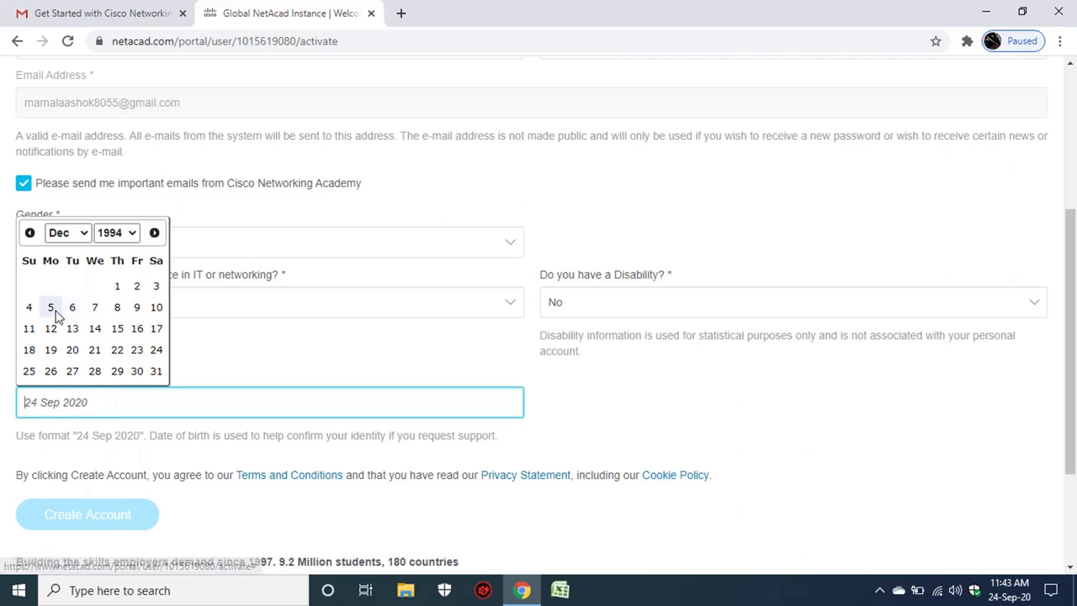
{"action": "left_click", "coordinate": [116, 310]}
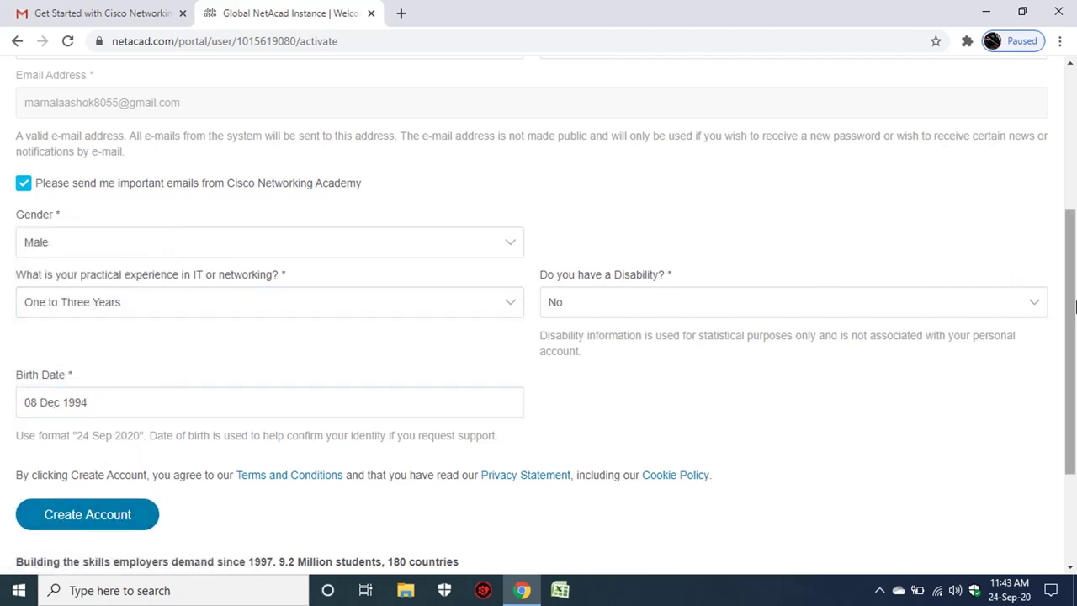
{"action": "left_click_drag", "start_coordinate": [1074, 313], "coordinate": [1062, 388]}
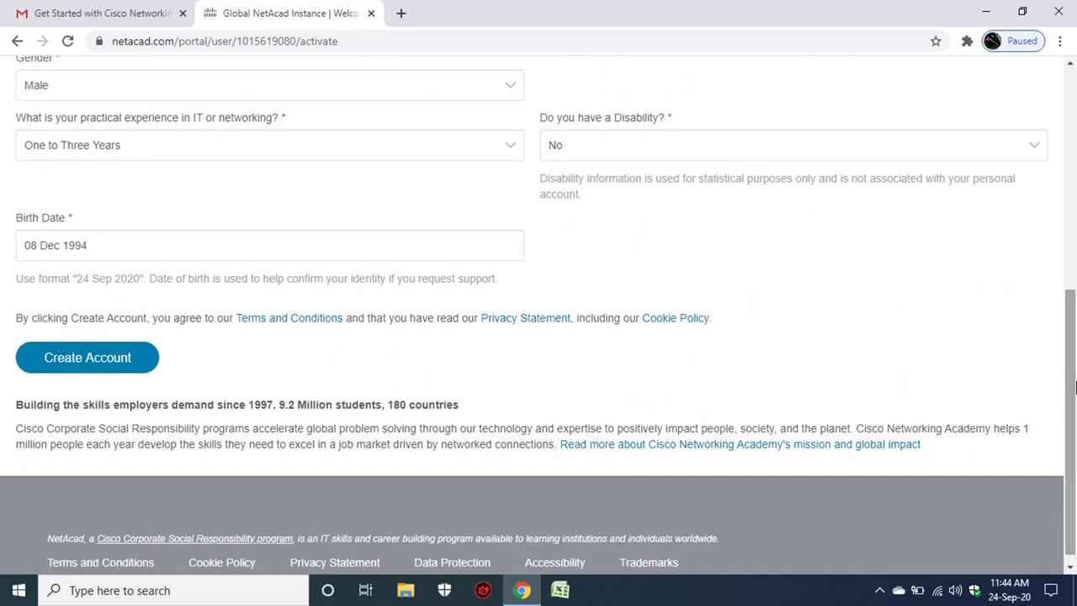
Create the account and launch the Python (Degree College) course from the 'Let's start learning!' popup.
{"action": "left_click", "coordinate": [122, 356]}
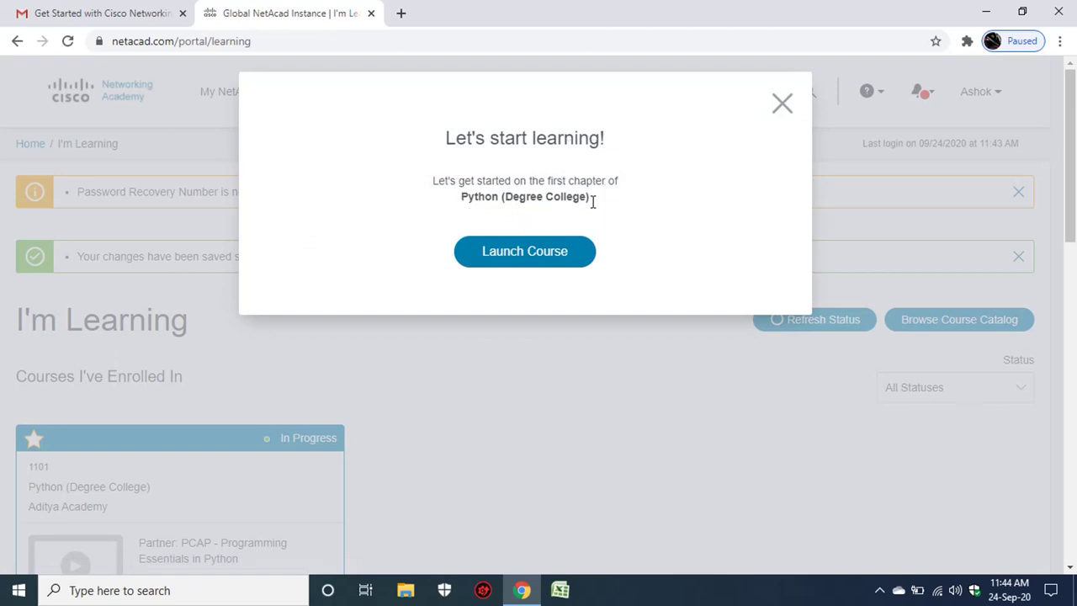
{"action": "left_click", "coordinate": [516, 263]}
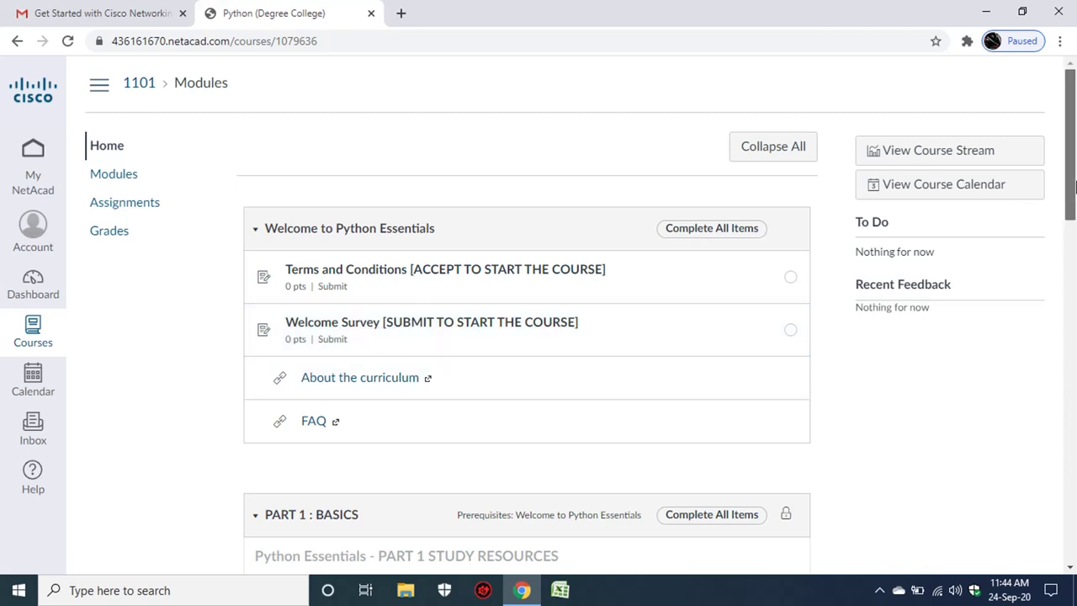
Scroll the Modules page through Part 1, Part 2, Final Test and Exam Voucher, then return to Gmail.
{"action": "scroll", "coordinate": [461, 194], "scroll_direction": "down", "scroll_amount": 2}
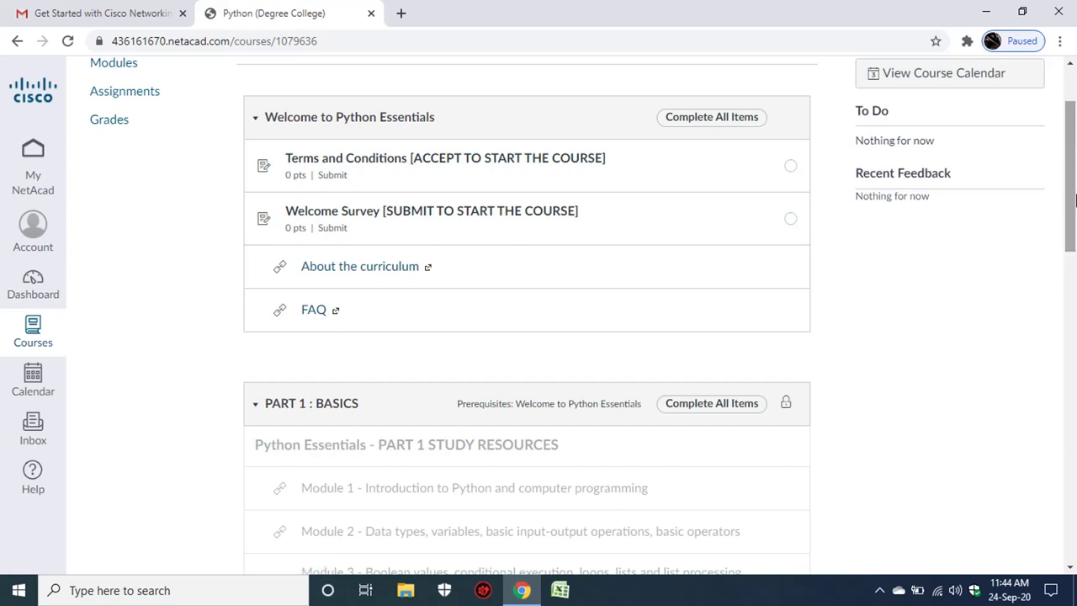
{"action": "scroll", "coordinate": [1071, 191], "scroll_direction": "down", "scroll_amount": 1}
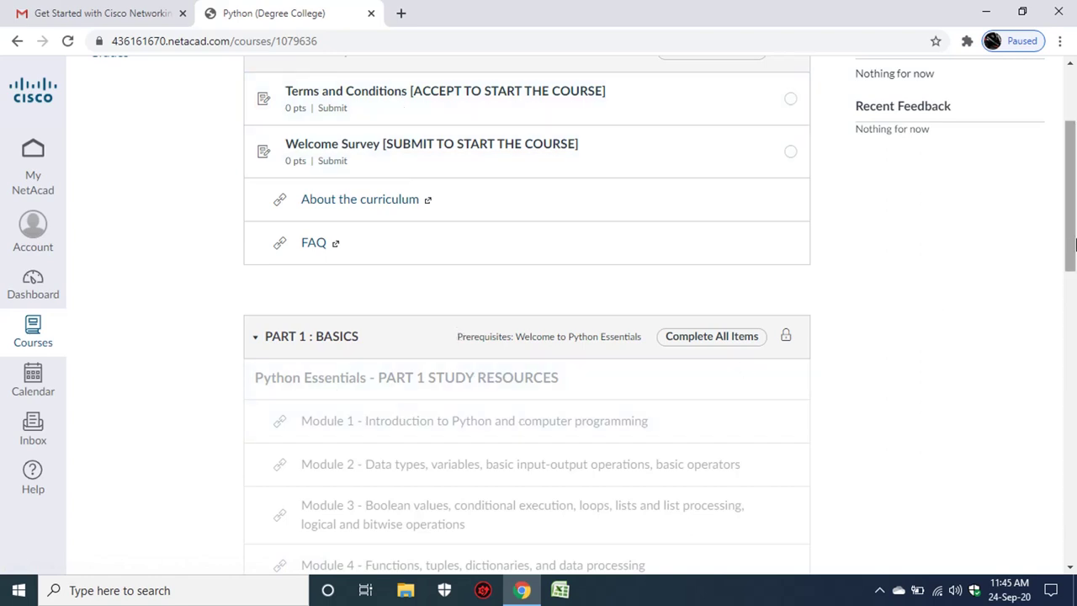
{"action": "scroll", "coordinate": [1071, 194], "scroll_direction": "down", "scroll_amount": 2}
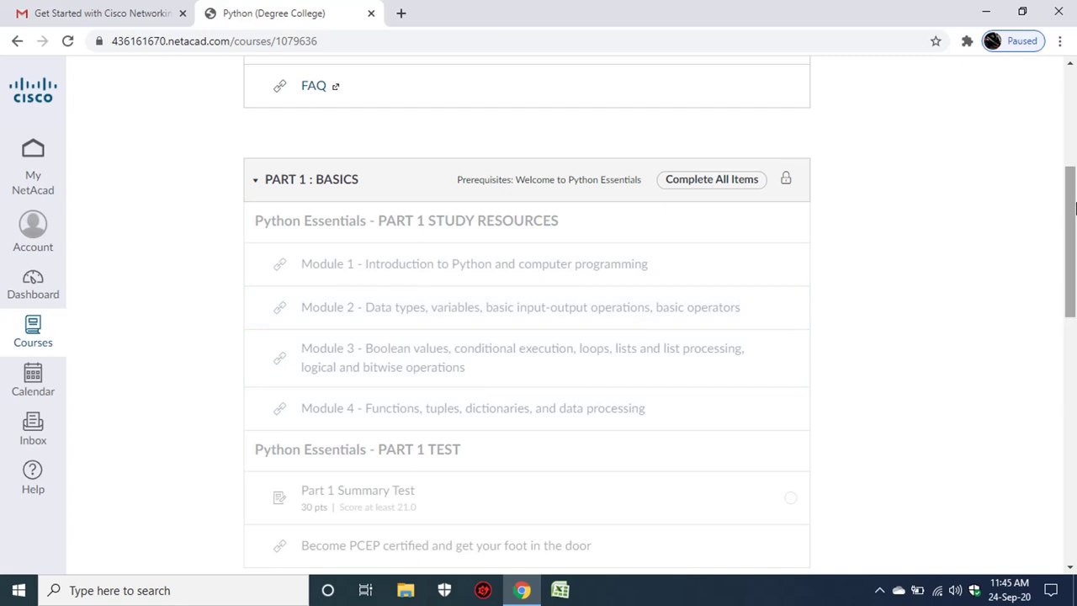
{"action": "left_click_drag", "start_coordinate": [1075, 208], "coordinate": [1074, 248]}
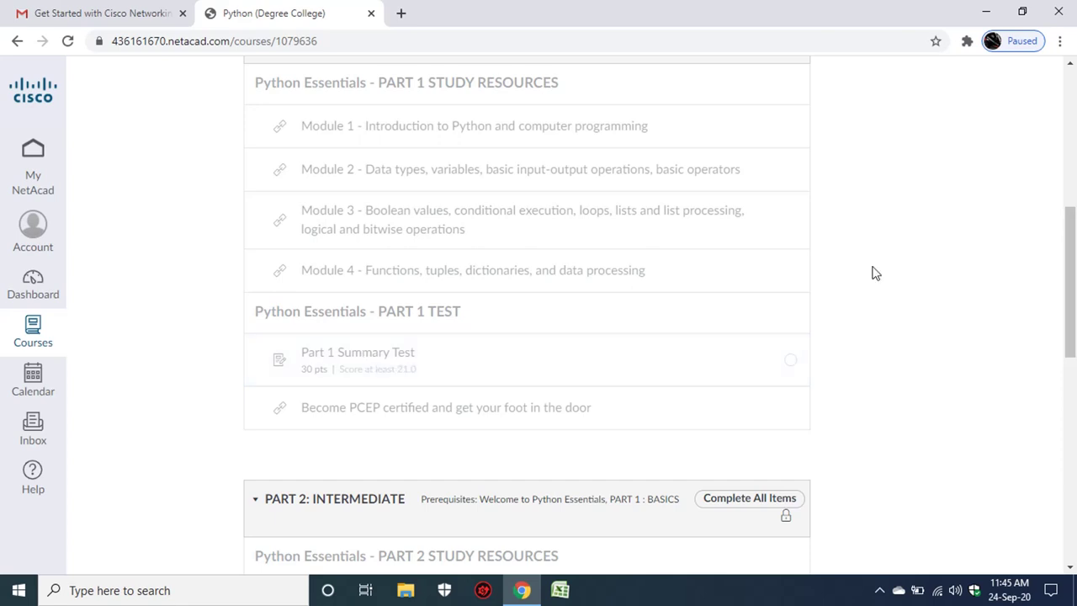
{"action": "left_click_drag", "start_coordinate": [1072, 272], "coordinate": [1074, 345]}
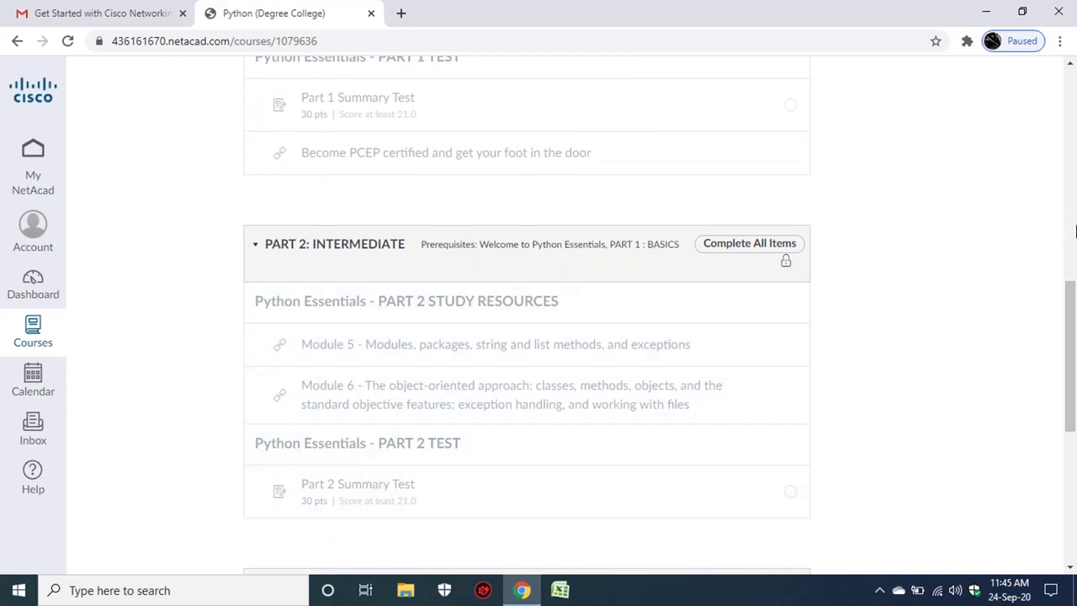
{"action": "left_click_drag", "start_coordinate": [1073, 284], "coordinate": [1073, 368]}
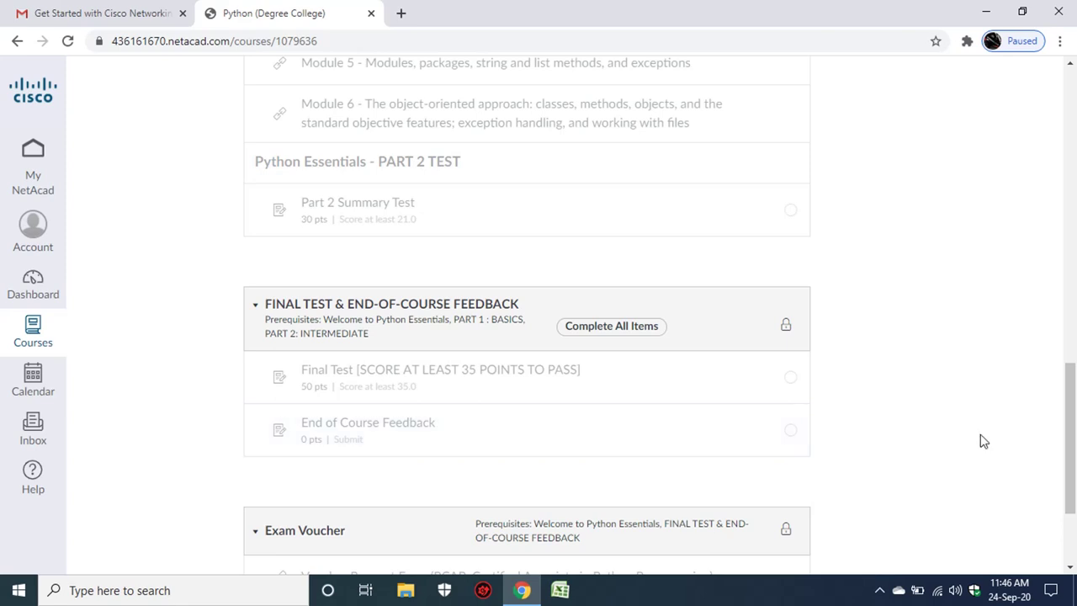
{"action": "scroll", "coordinate": [1074, 420], "scroll_direction": "down", "scroll_amount": 2}
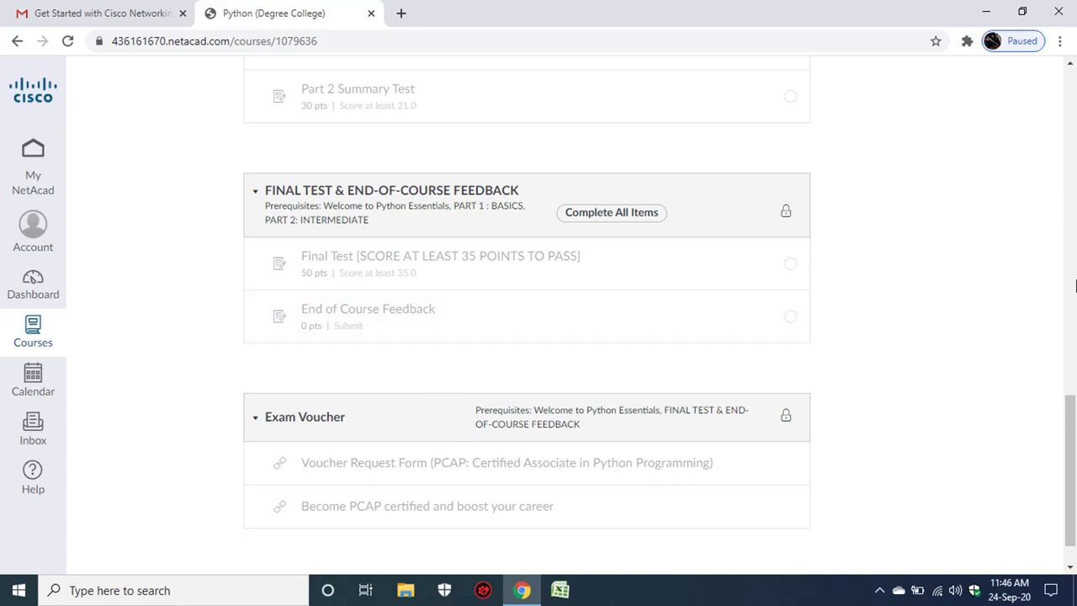
{"action": "left_click_drag", "start_coordinate": [1072, 402], "coordinate": [1075, 99]}
{"action": "left_click", "coordinate": [80, 10]}
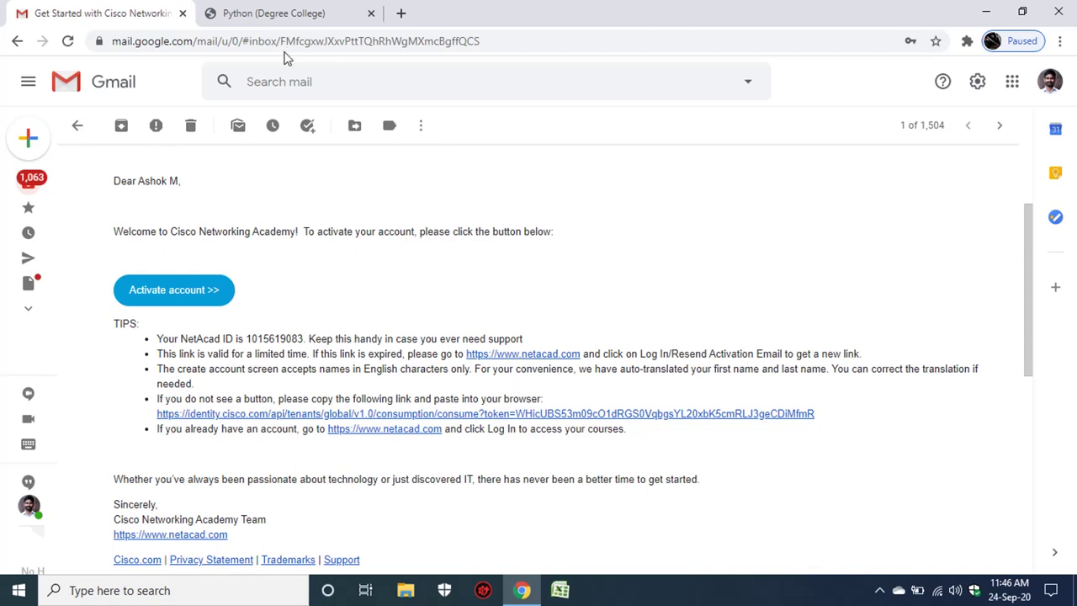
{"action": "left_click", "coordinate": [256, 7]}
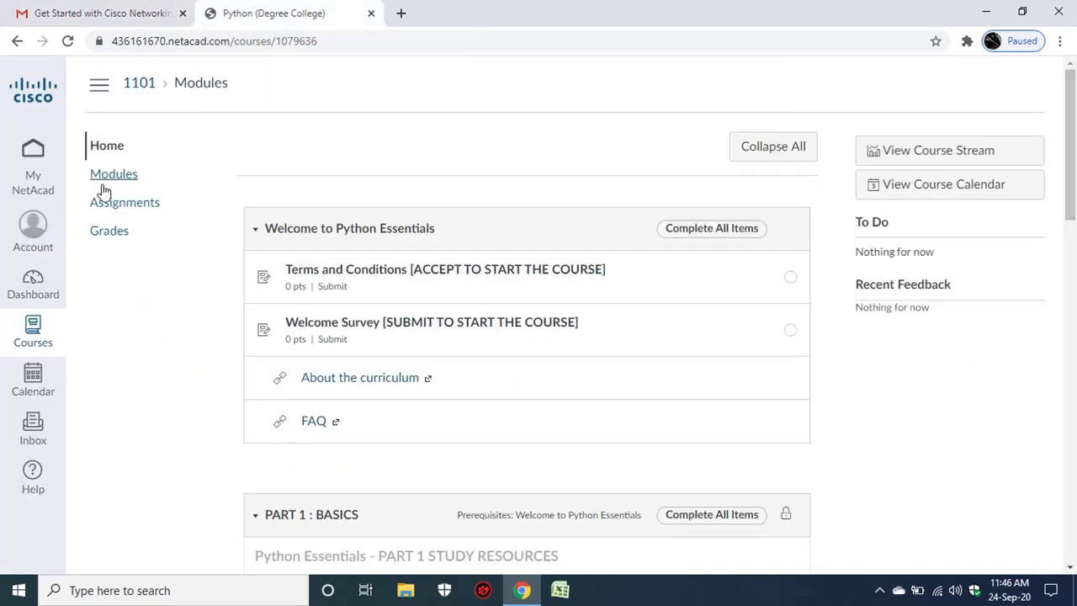
{"action": "left_click", "coordinate": [33, 227]}
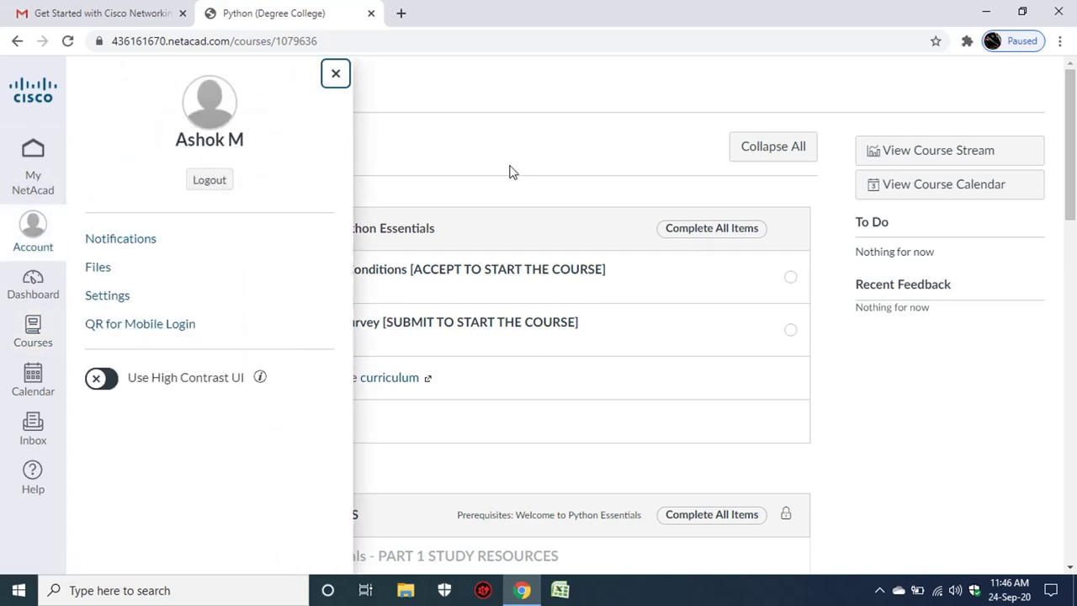
{"action": "left_click", "coordinate": [195, 179]}
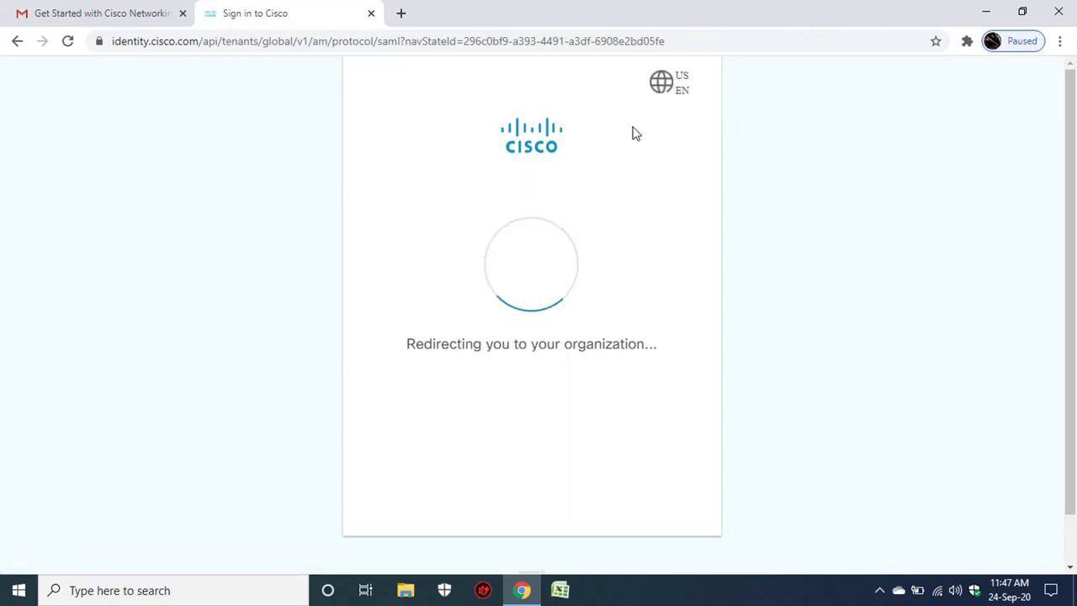
{"action": "left_click", "coordinate": [84, 8]}
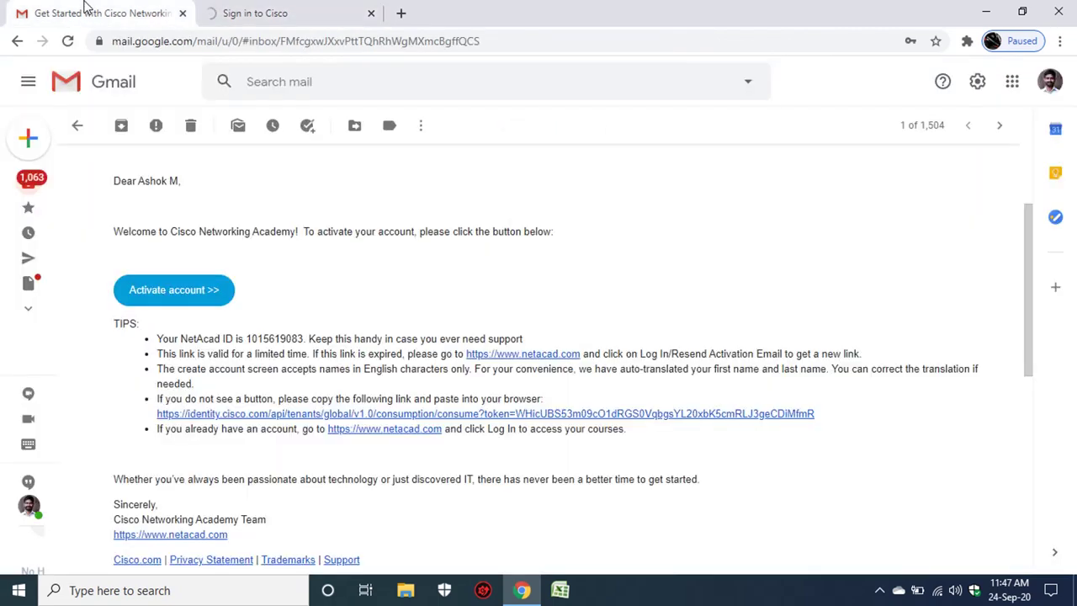
{"action": "left_click", "coordinate": [532, 355]}
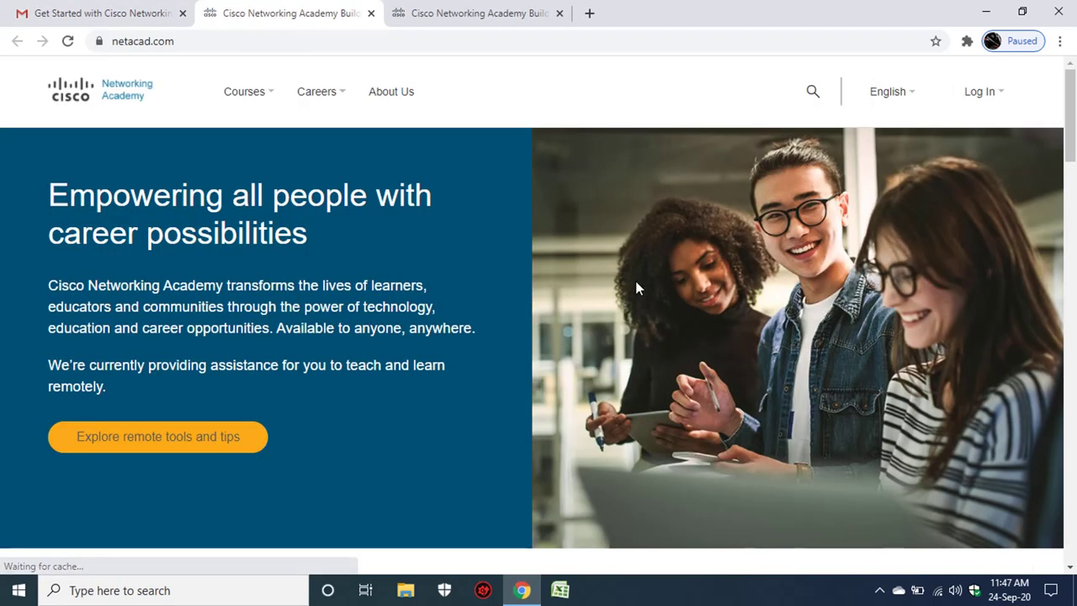
Pick Login from the netacad.com Log In menu, then switch back to the activation email tab.
{"action": "left_click_drag", "start_coordinate": [1004, 92], "coordinate": [906, 151]}
{"action": "left_click", "coordinate": [906, 151]}
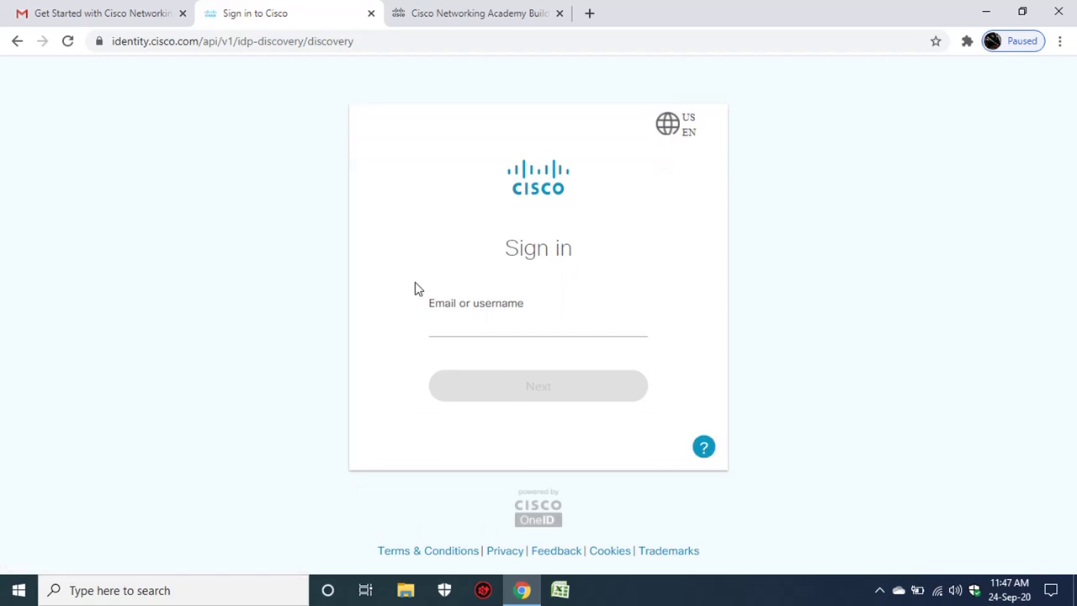
{"action": "left_click", "coordinate": [4, 9]}
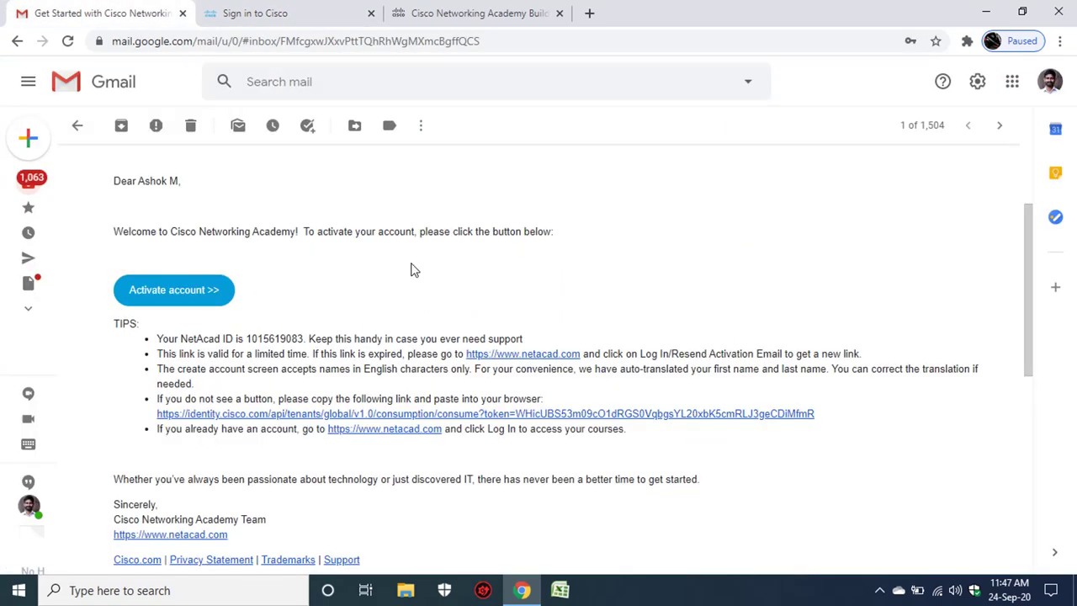
Return to the logged-out netacad.com tab and choose Login again to head to the Cisco sign-in page.
{"action": "left_click", "coordinate": [515, 10]}
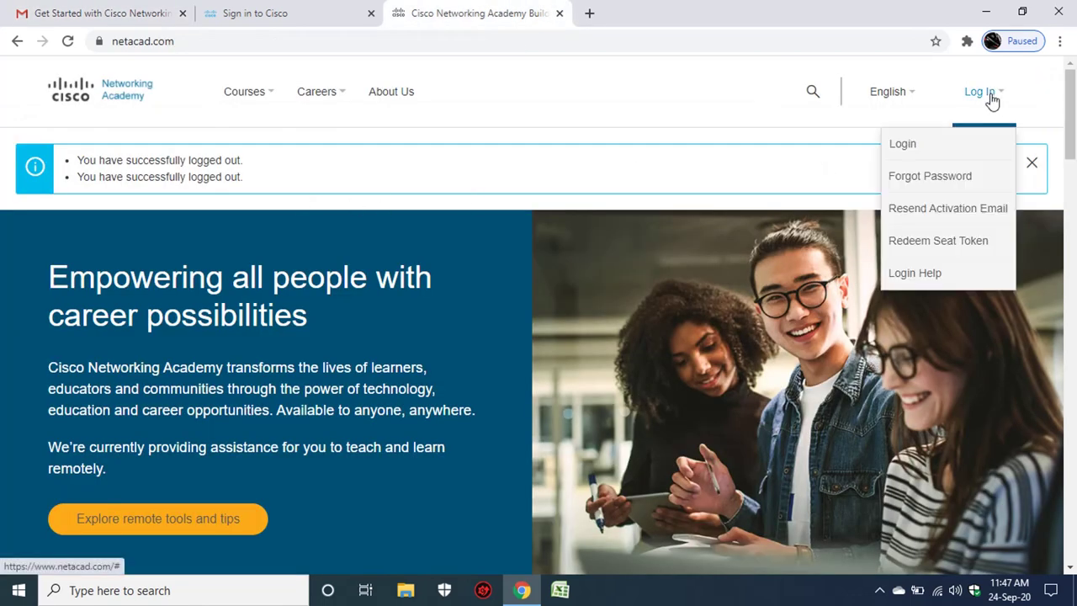
{"action": "mouse_move", "coordinate": [942, 137]}
{"action": "mouse_move", "coordinate": [962, 99]}
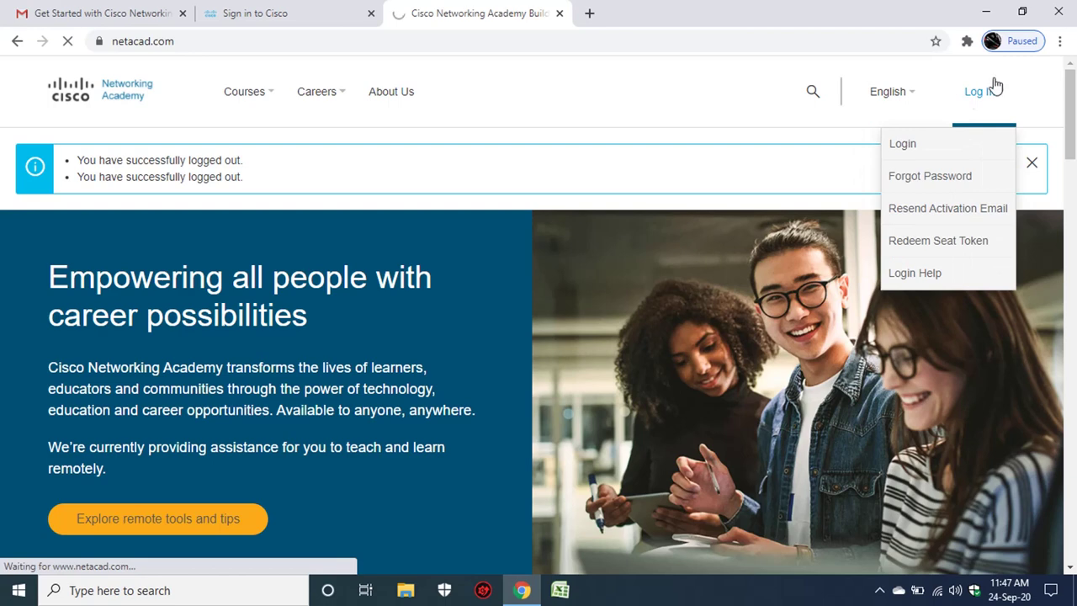
{"action": "left_click", "coordinate": [950, 144]}
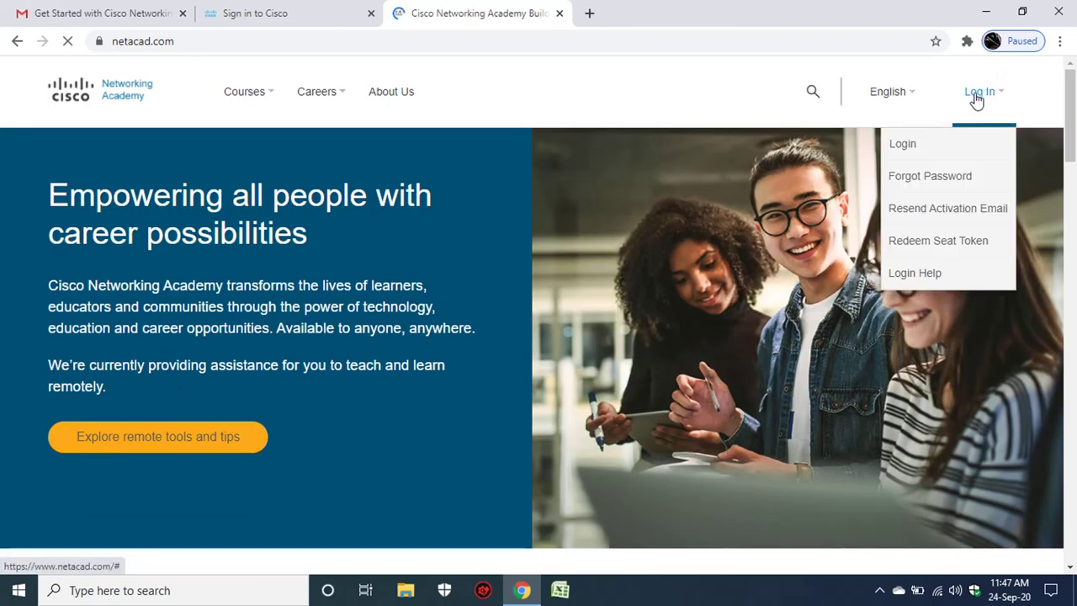
{"action": "mouse_move", "coordinate": [976, 92]}
{"action": "left_mouse_down"}
{"action": "mouse_move", "coordinate": [945, 109]}
{"action": "mouse_move", "coordinate": [978, 101]}
{"action": "left_mouse_up"}
{"action": "mouse_move", "coordinate": [978, 101]}
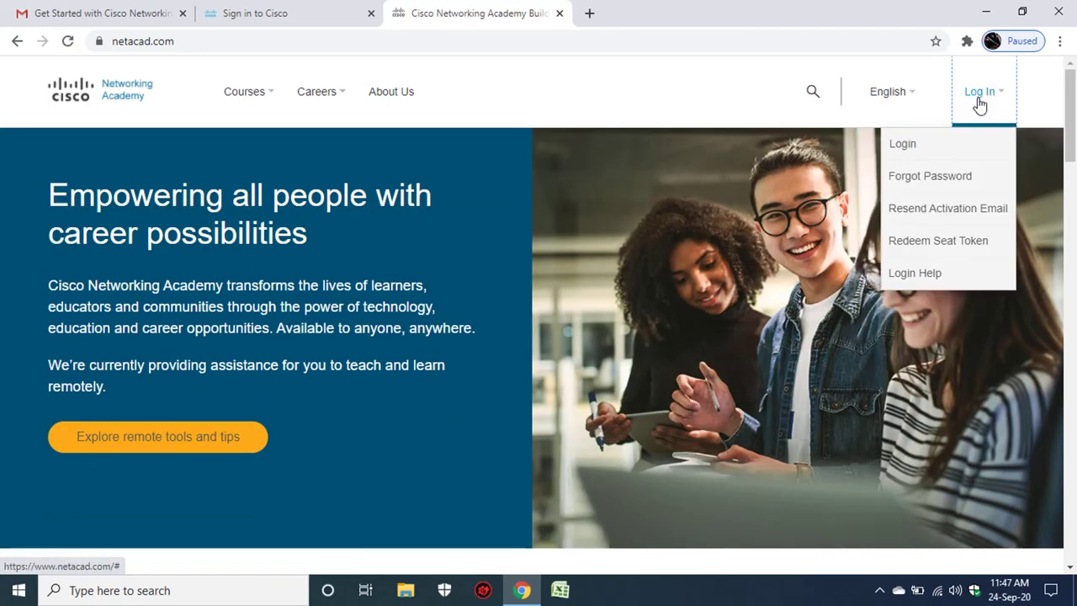
{"action": "left_click", "coordinate": [969, 145]}
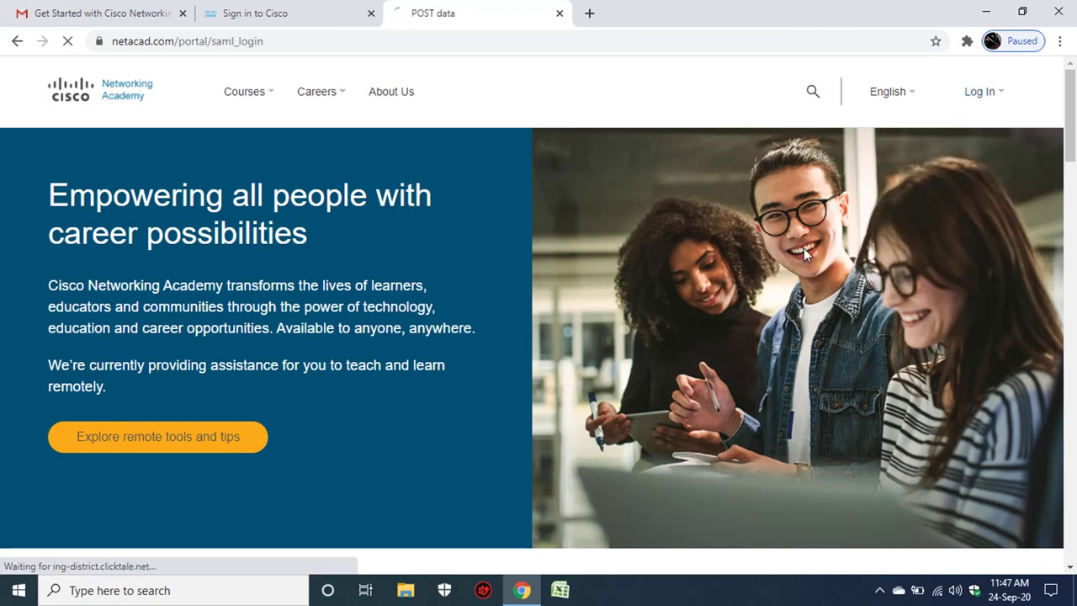